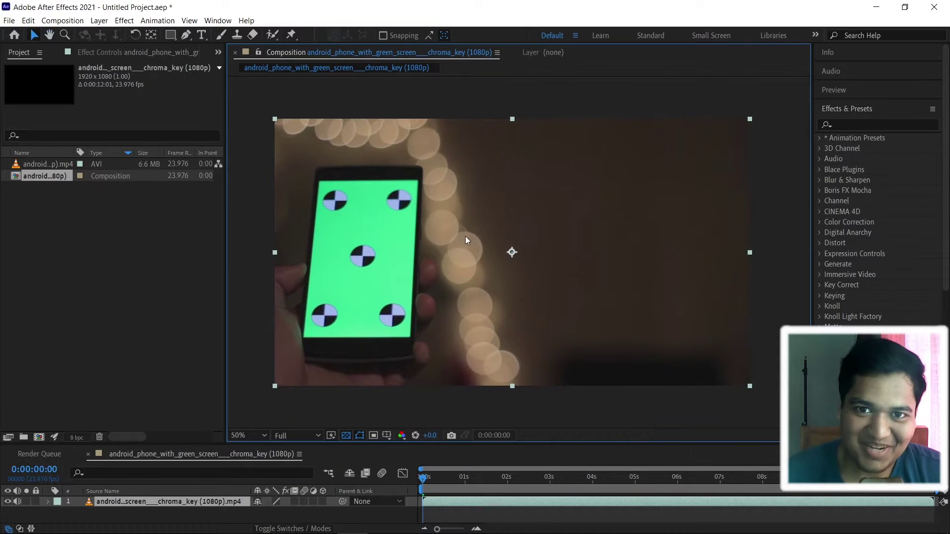
Step: Drag the divider above the timeline upward to give the timeline more room
drag(571, 446, 566, 406)
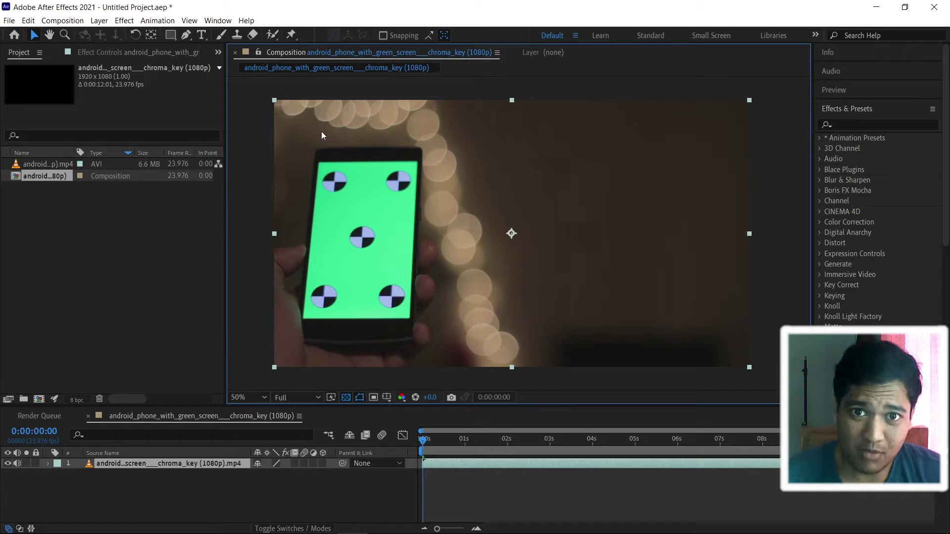
double_click(179, 212)
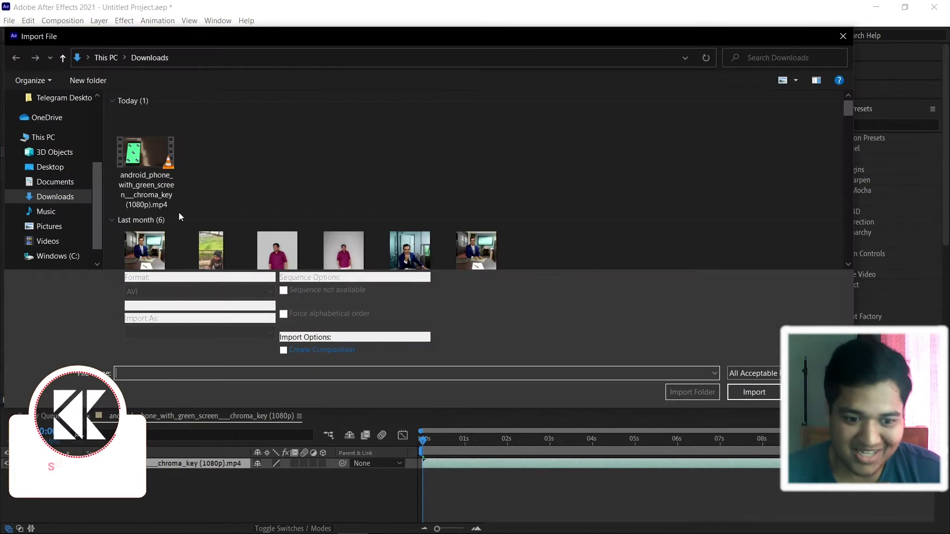
double_click(141, 149)
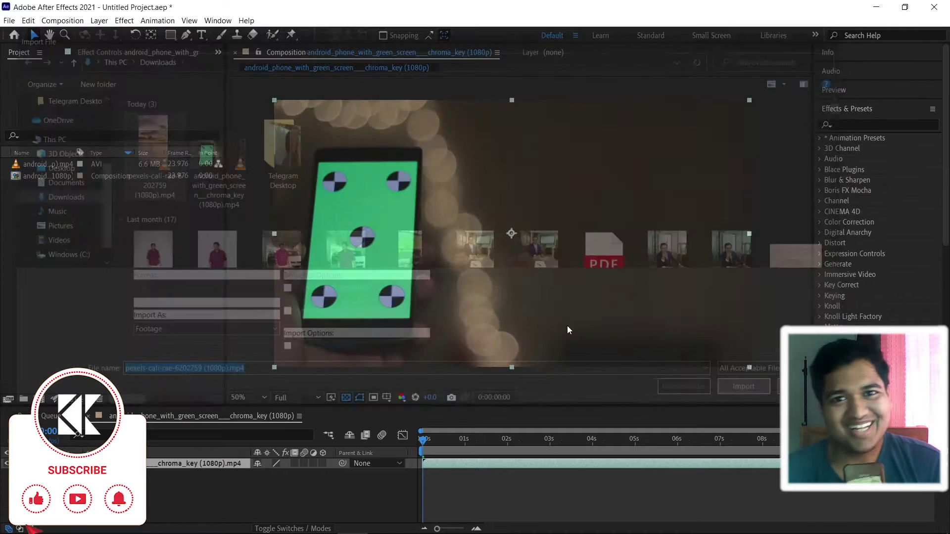
drag(61, 177, 198, 463)
Step: Shrink the sunset layer by a corner handle, with the viewer back at 50% afterward
key(comma)
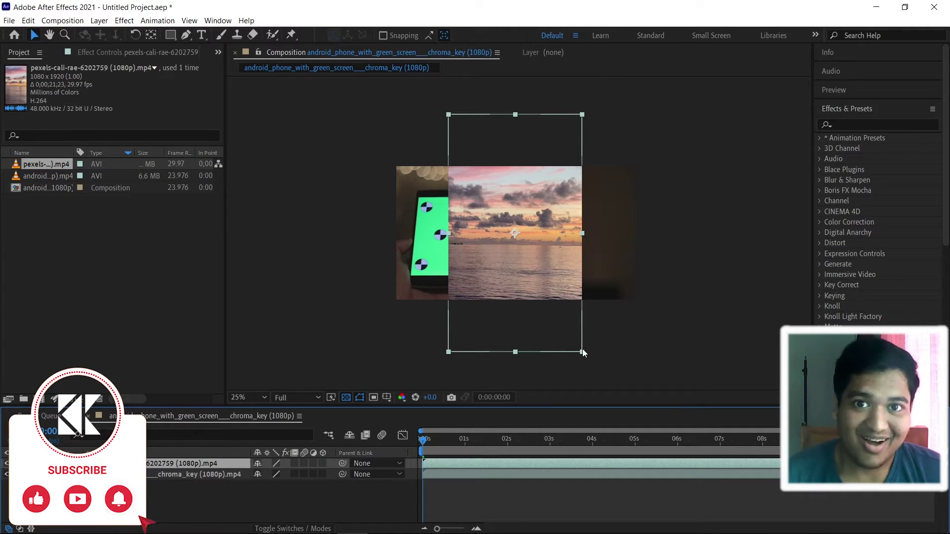
drag(582, 351, 554, 271)
shift+click(478, 247)
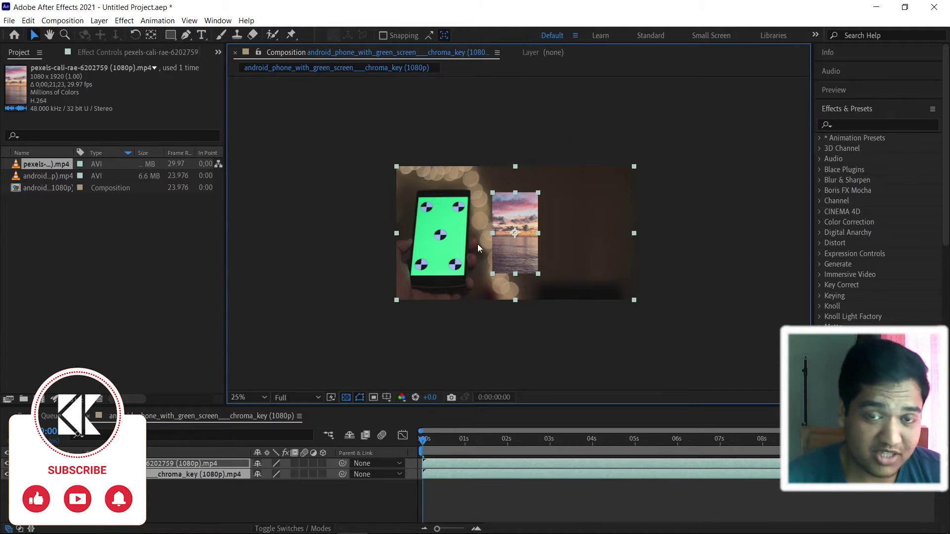
key(period)
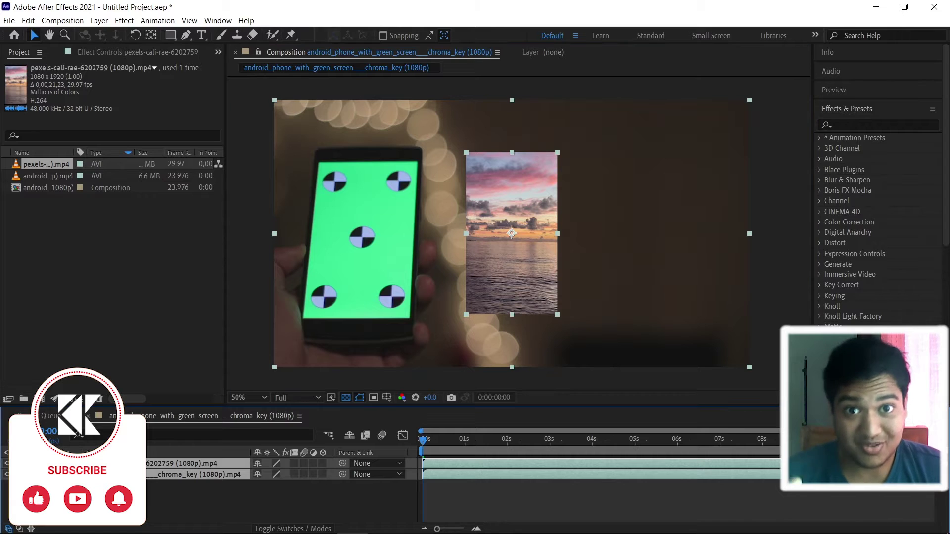
click(198, 494)
Step: Hide the sunset layer and select the phone green-screen layer
click(7, 463)
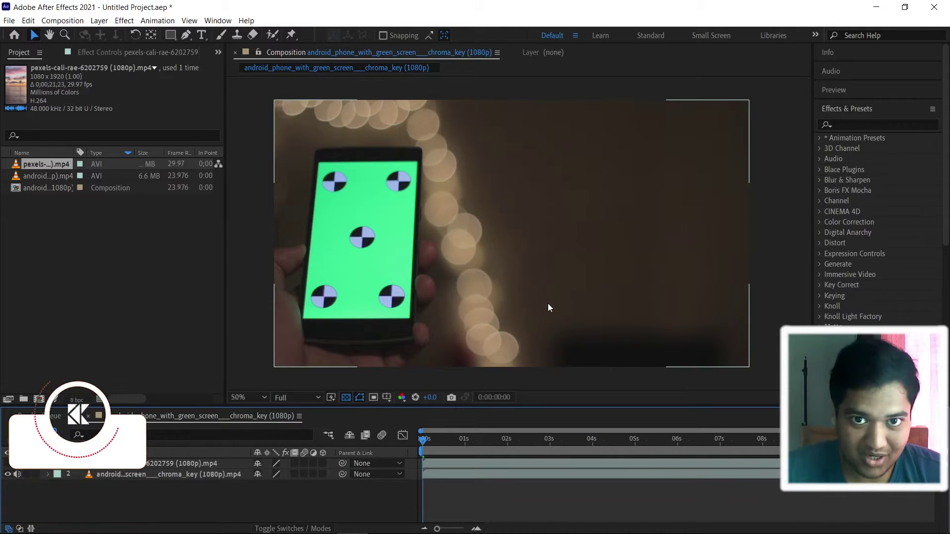
click(200, 473)
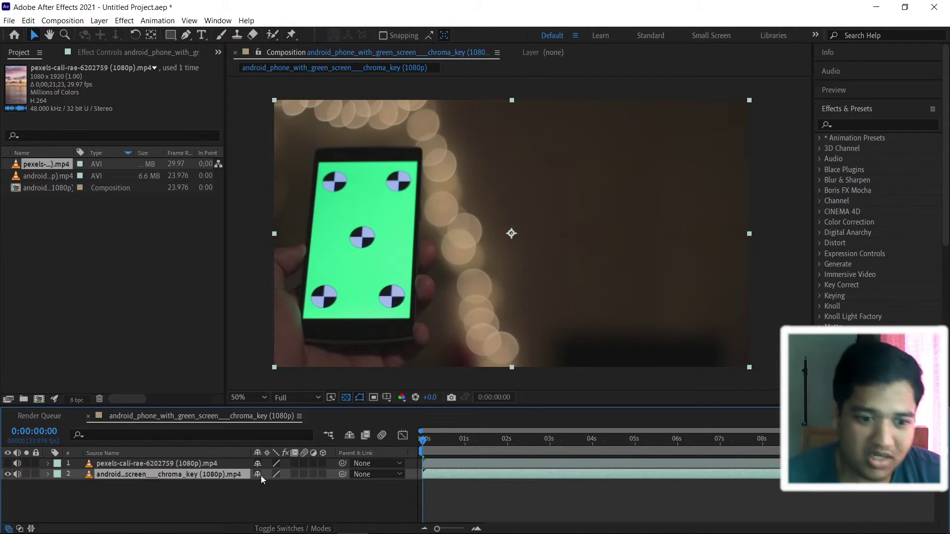
click(335, 502)
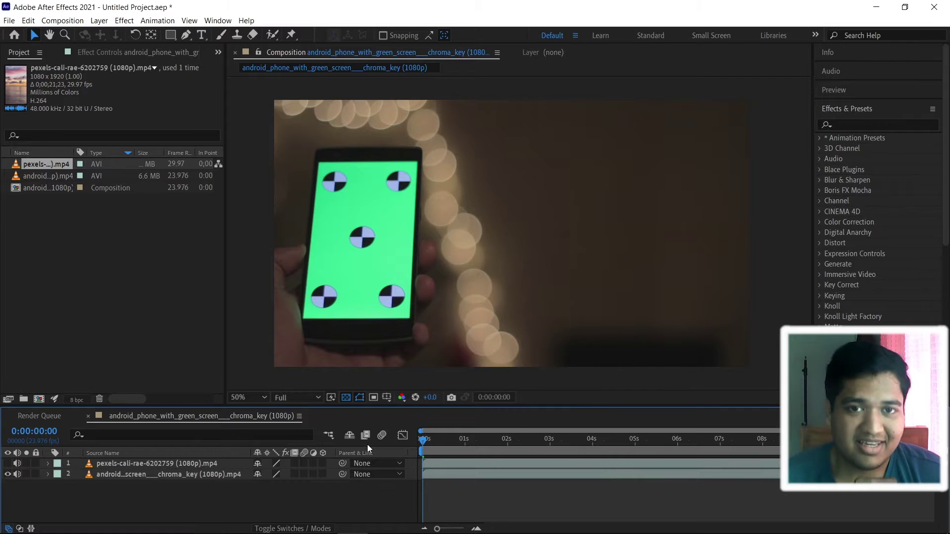
click(200, 475)
click(205, 494)
click(204, 474)
Step: Apply Mocha AE to the phone layer through an effect search for 'mocha'
key(ctrl+space)
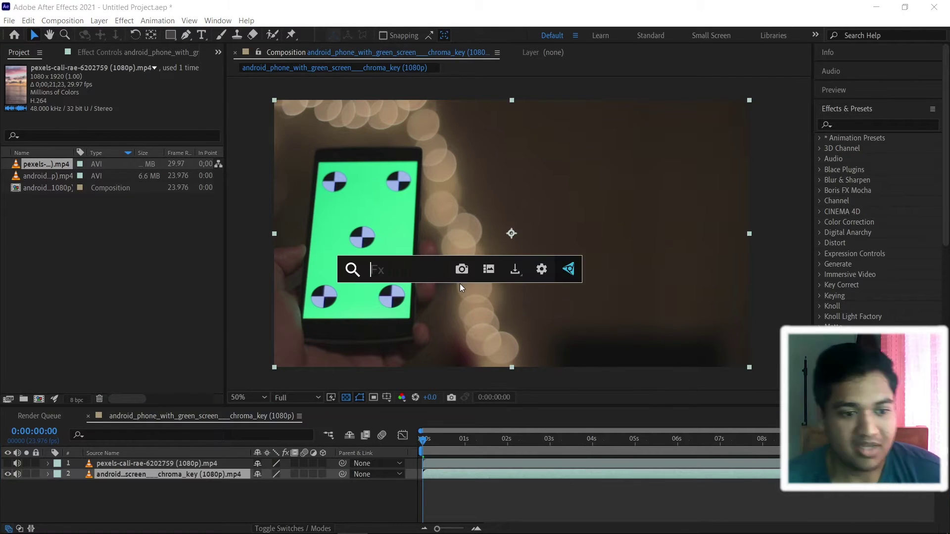
text(mocha)
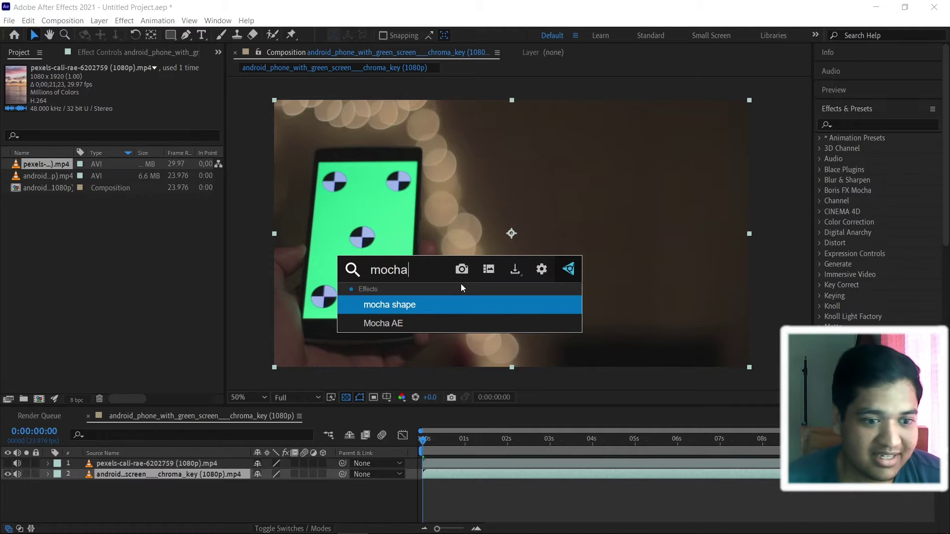
click(399, 324)
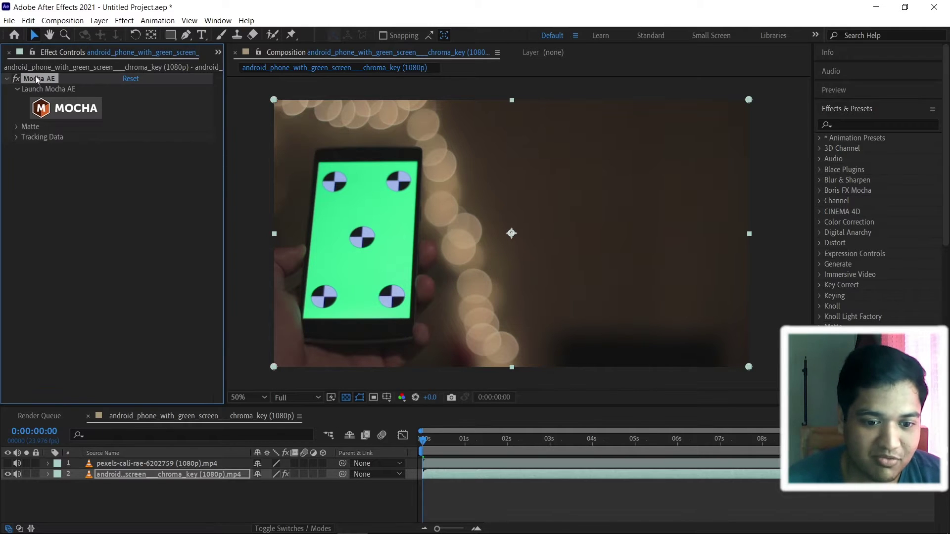
Step: Launch Mocha on the phone footage, adjust the view zoom, and switch to the Essentials workspace
click(62, 110)
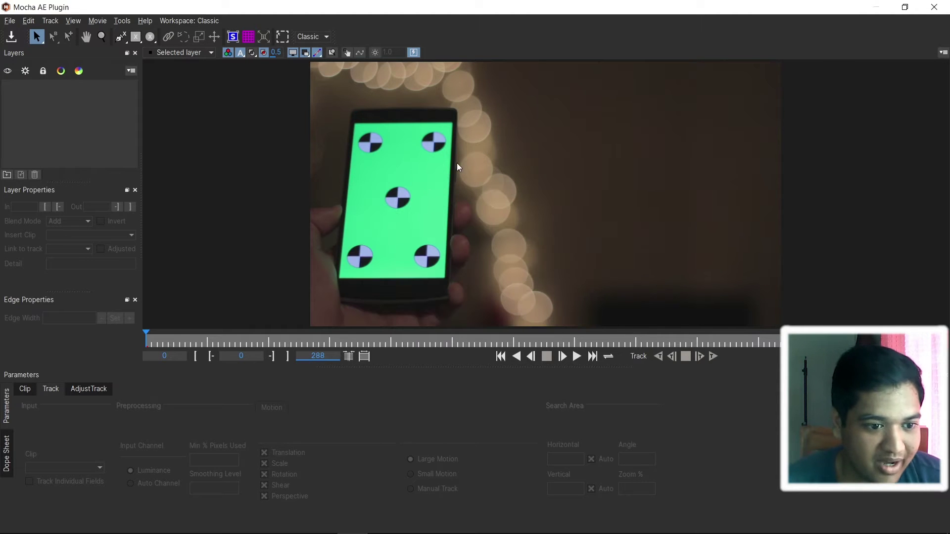
key(z)
scroll(484, 172, down, 2)
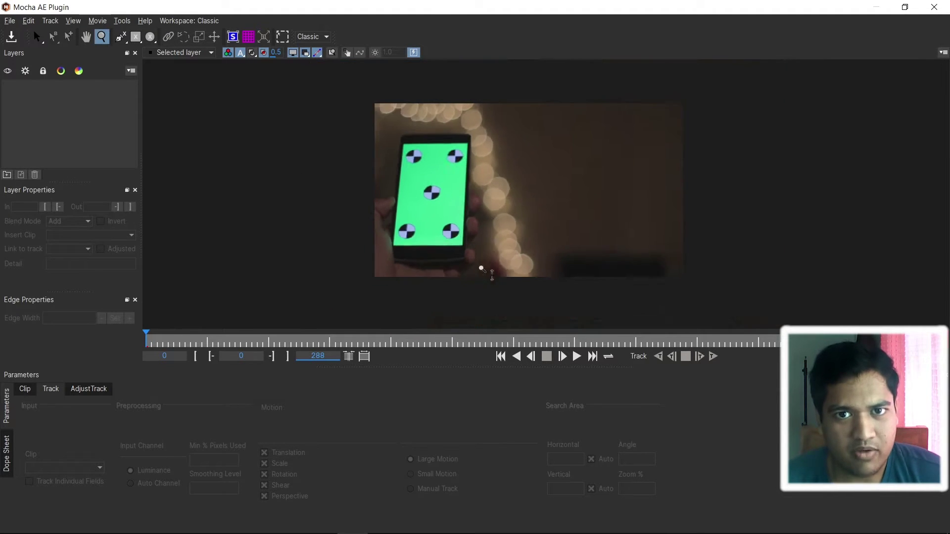
scroll(485, 172, up, 3)
scroll(484, 173, up, 1)
key(s)
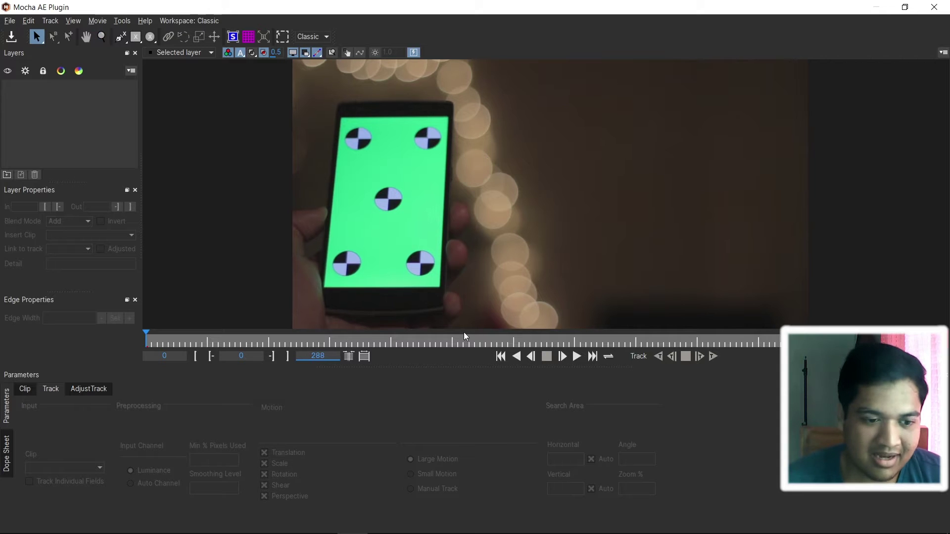
click(204, 21)
click(180, 33)
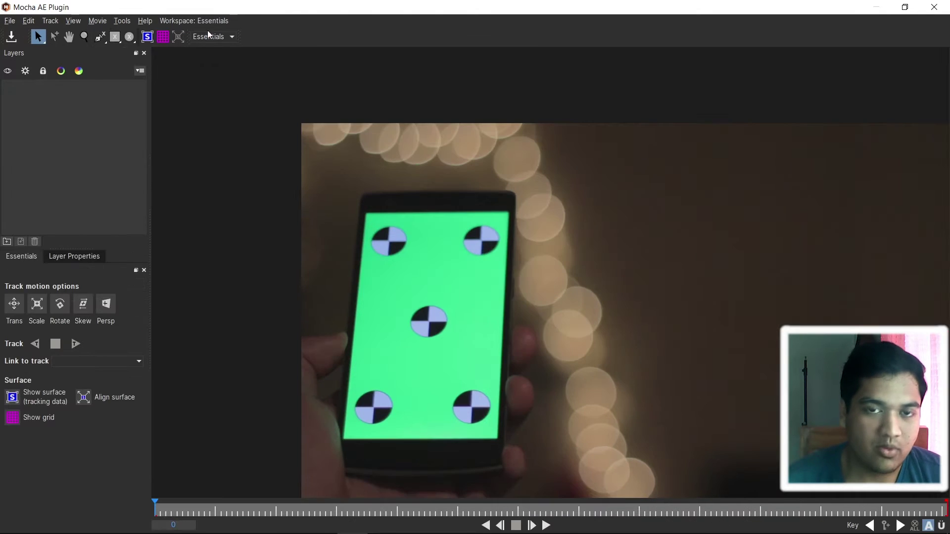
Step: Start an X-spline shape with points at the phone screen's top-left and top-right corners
key(ctrl+l)
scroll(398, 239, up, 5)
click(257, 121)
click(666, 120)
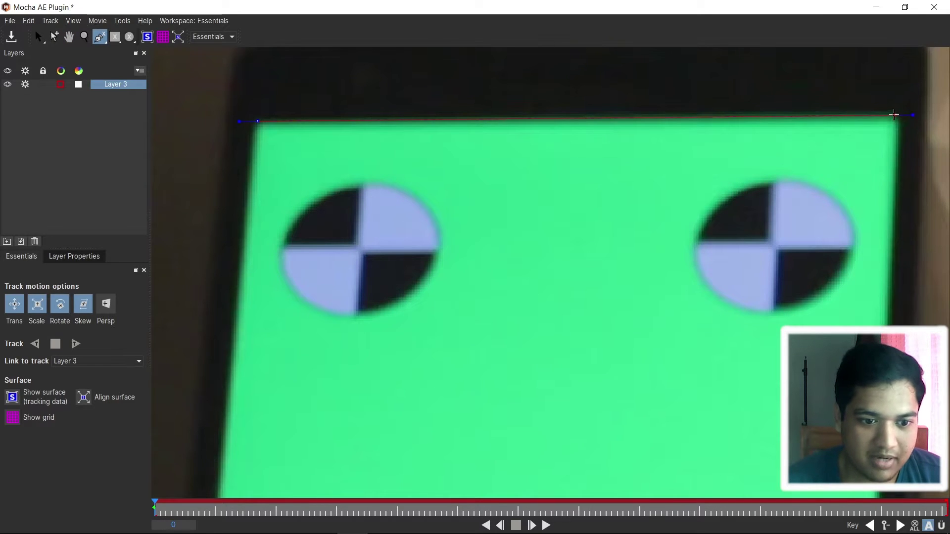
click(894, 114)
Step: Add the bottom-right corner, close the four-corner shape, and track it forward through the clip
key(x)
drag(869, 276, 802, 198)
click(799, 261)
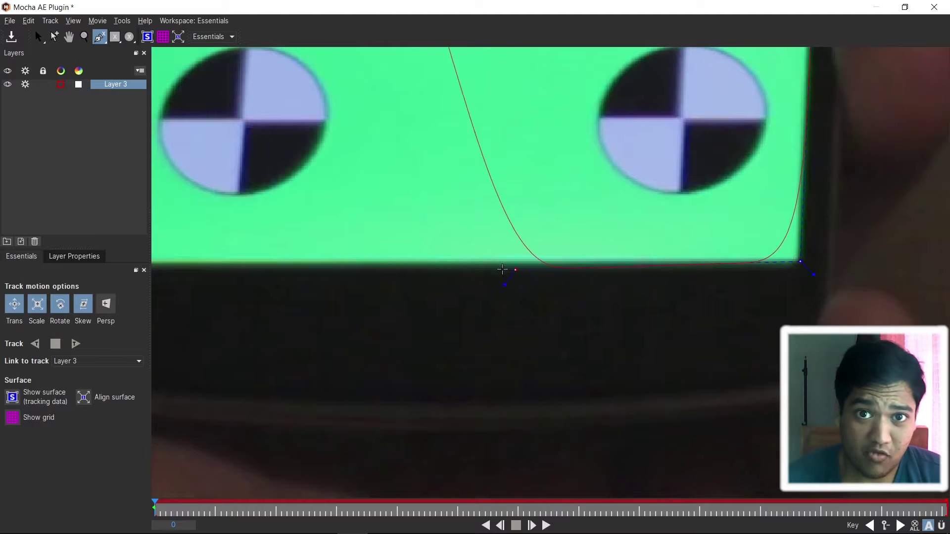
right_click(493, 269)
key(s)
click(74, 345)
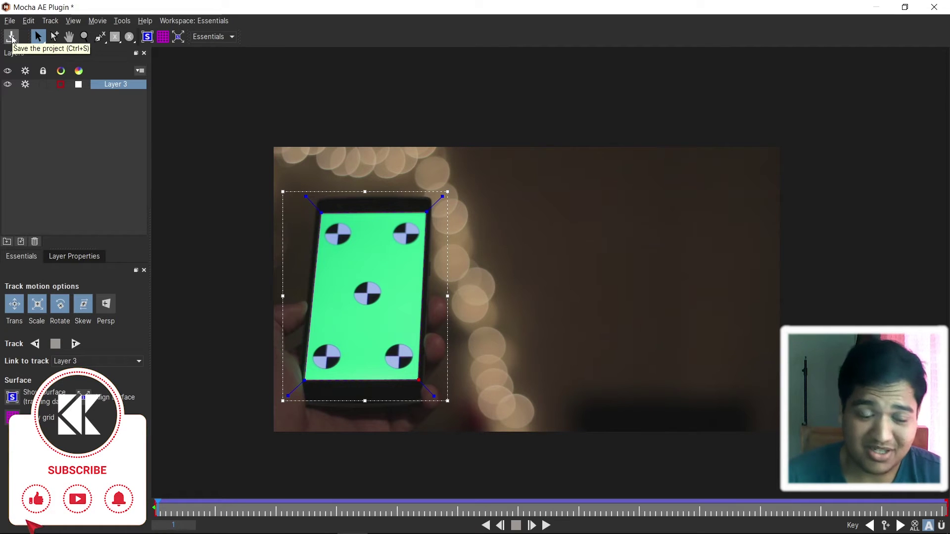
Step: Save the Mocha project, then create Mocha AE track data from Layer 3
click(11, 37)
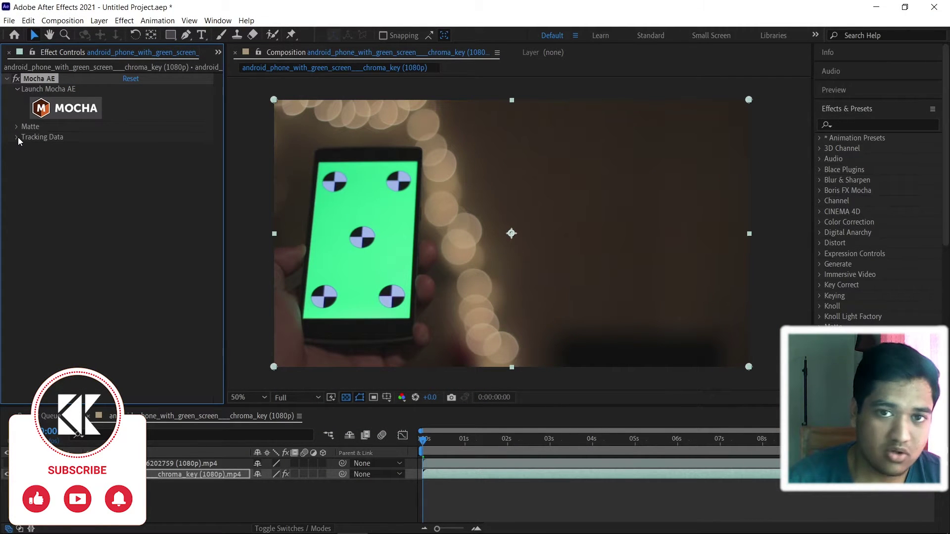
click(18, 137)
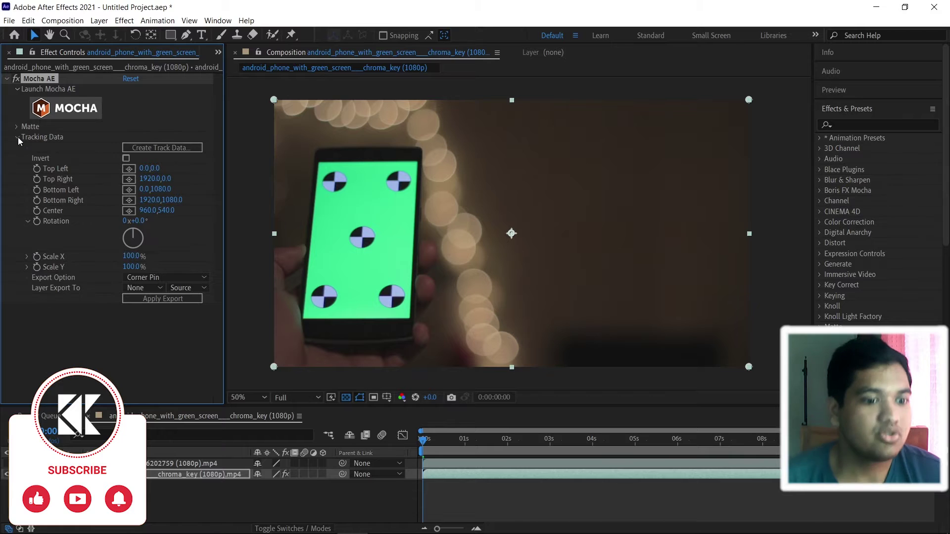
click(177, 147)
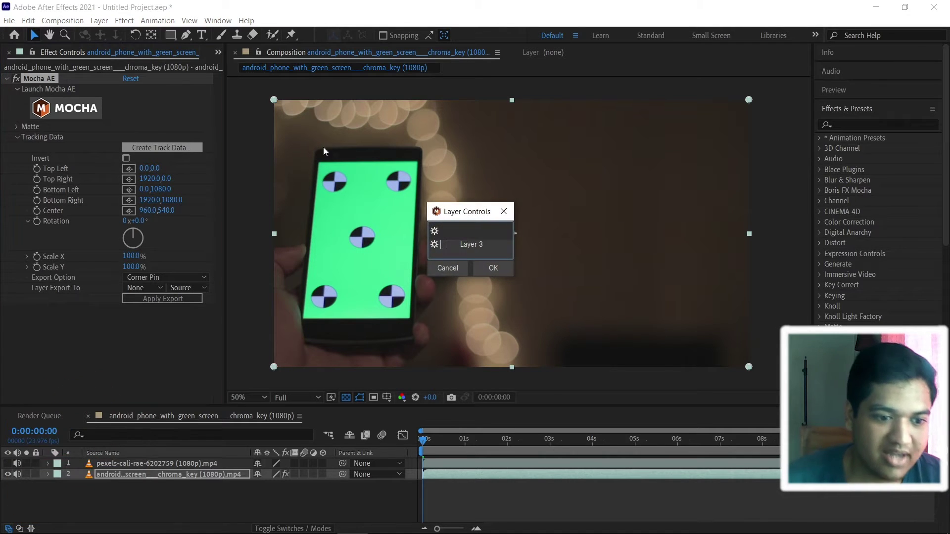
click(482, 245)
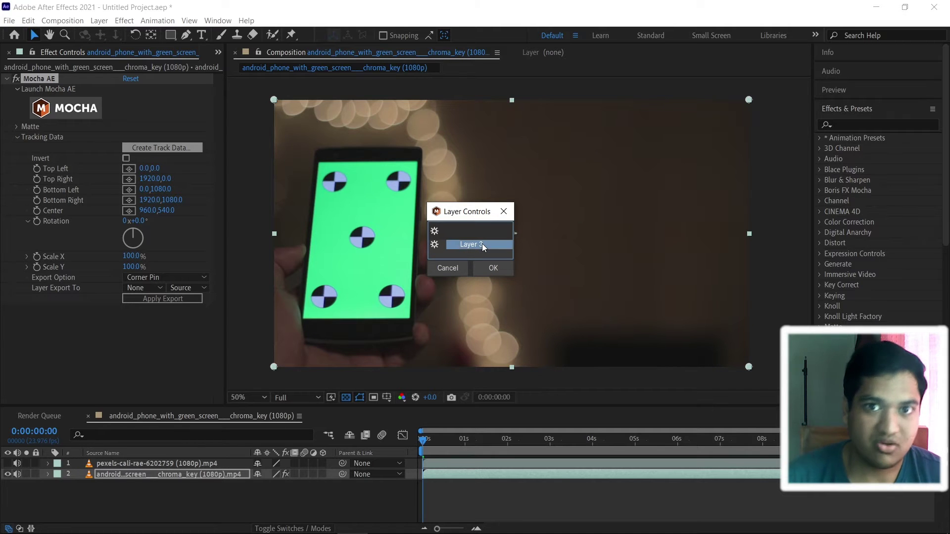
click(493, 267)
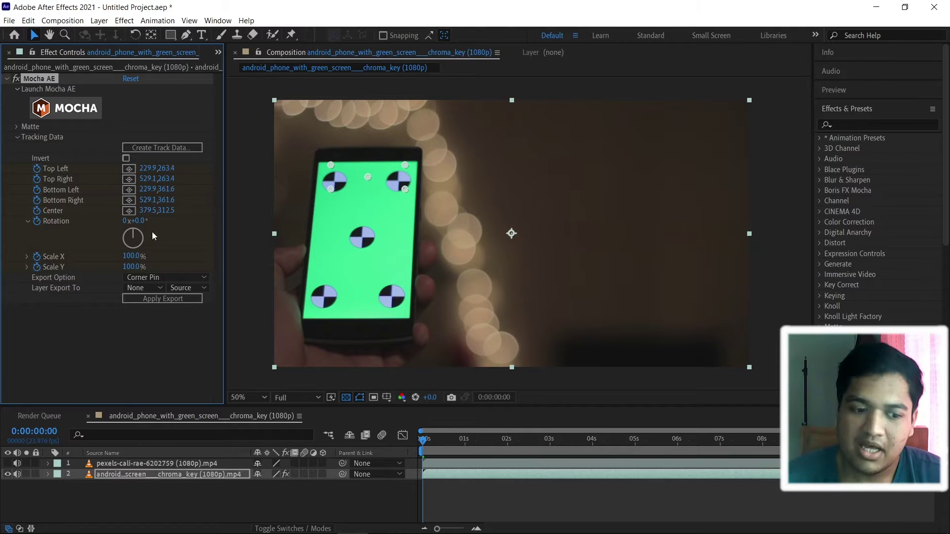
Step: Show the sunset layer again and select the phone green-screen layer
click(9, 464)
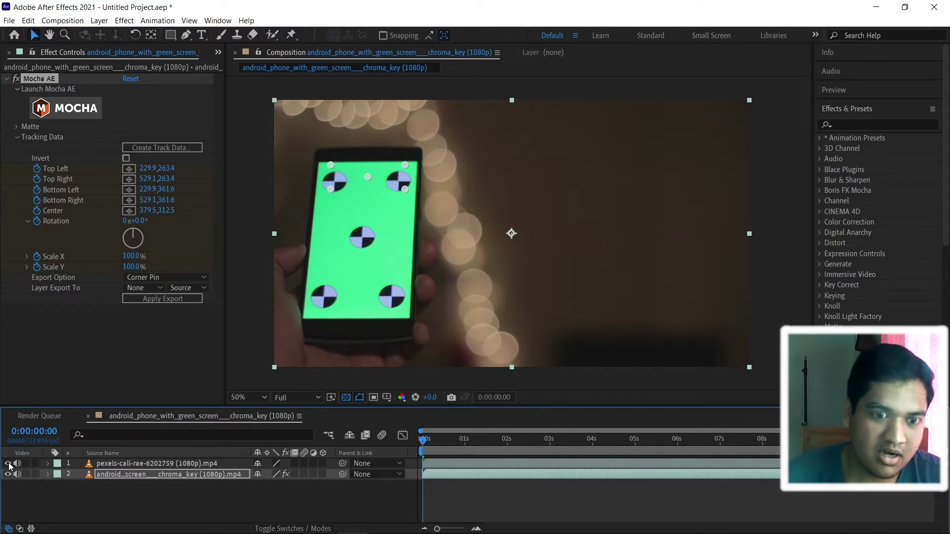
click(155, 461)
click(185, 478)
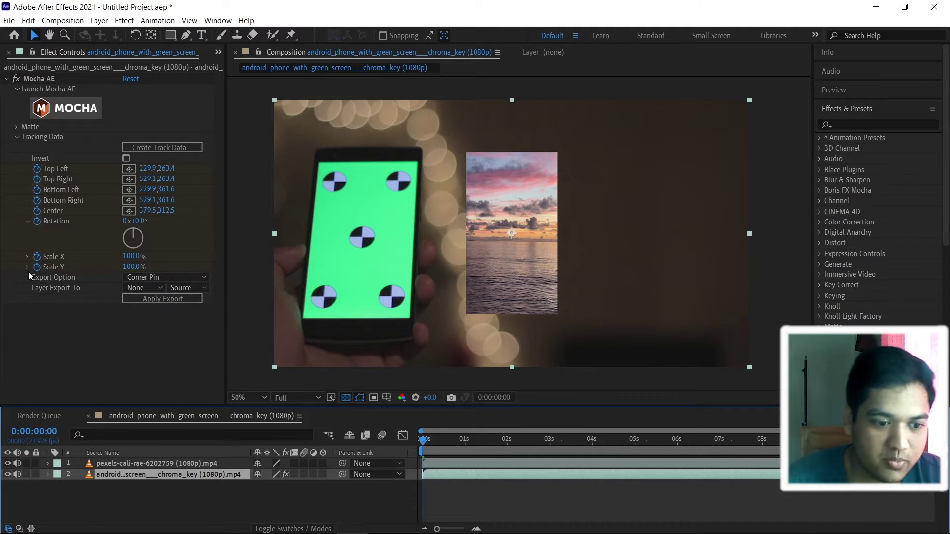
Step: Export Corner Pin (Support Motion Blur) tracking data onto layer 1, the pexels sunset clip
click(187, 277)
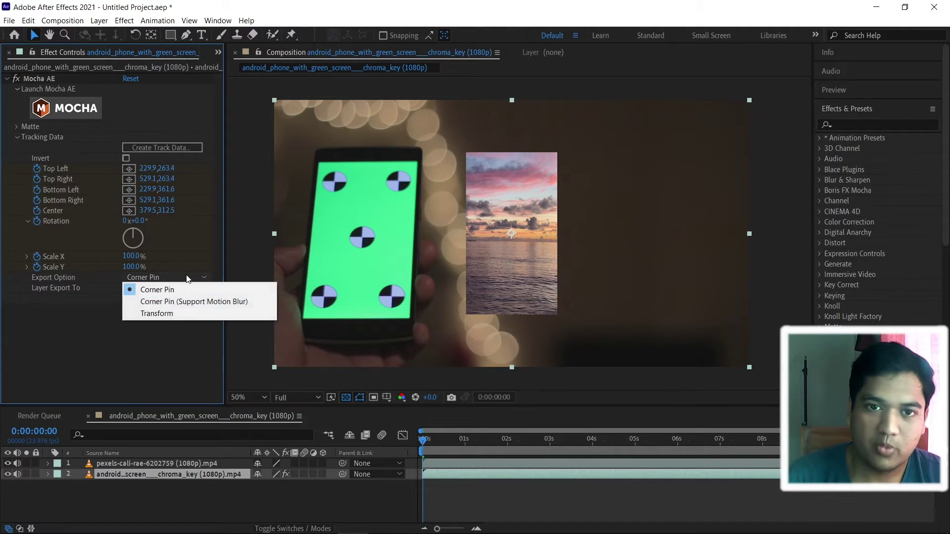
click(192, 303)
click(145, 289)
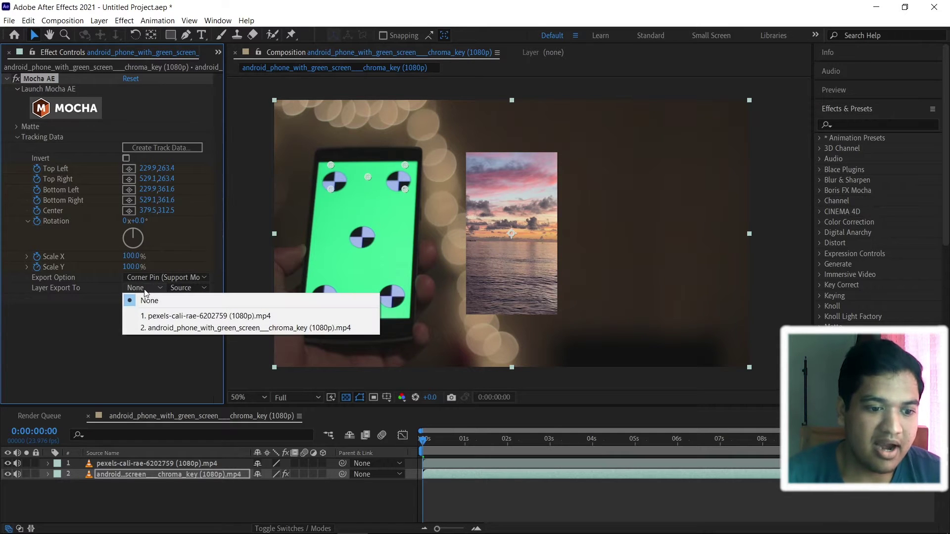
click(168, 317)
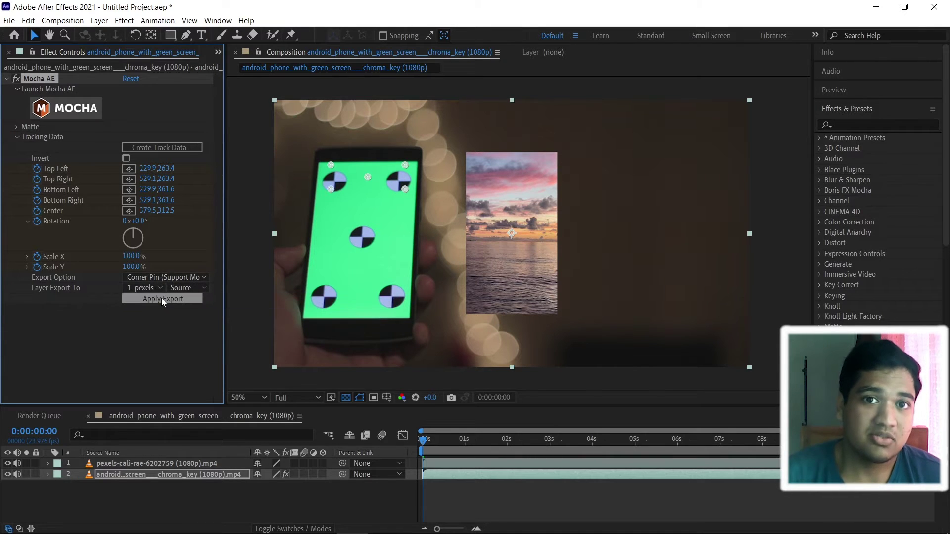
click(162, 298)
Step: Zoom the composition view and preview playback, scrubbing later to check the pinned sunset
key(comma)
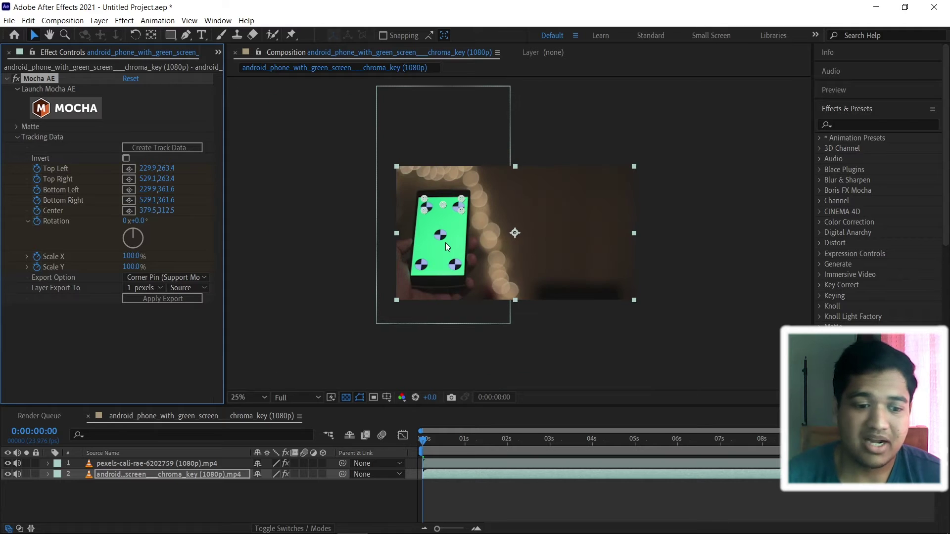
key(period)
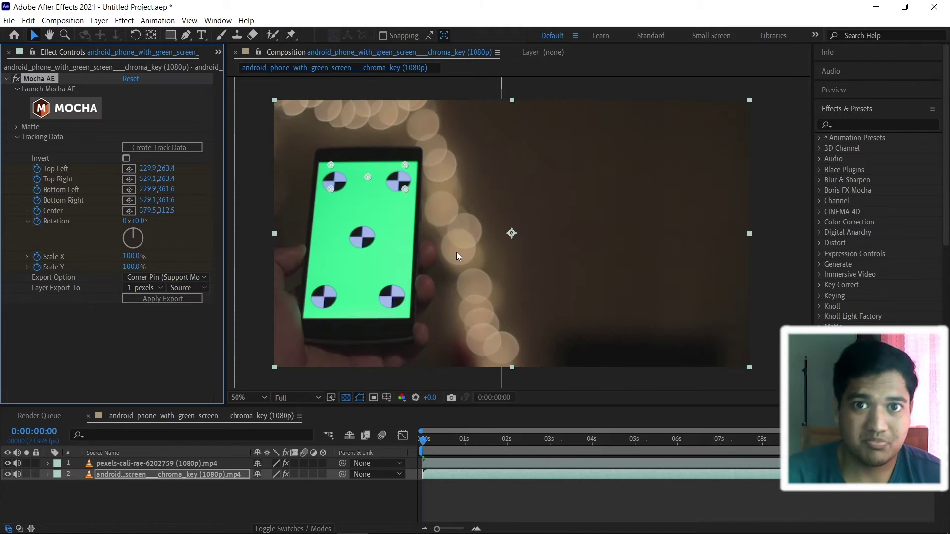
key(comma)
scroll(456, 251, up, 4)
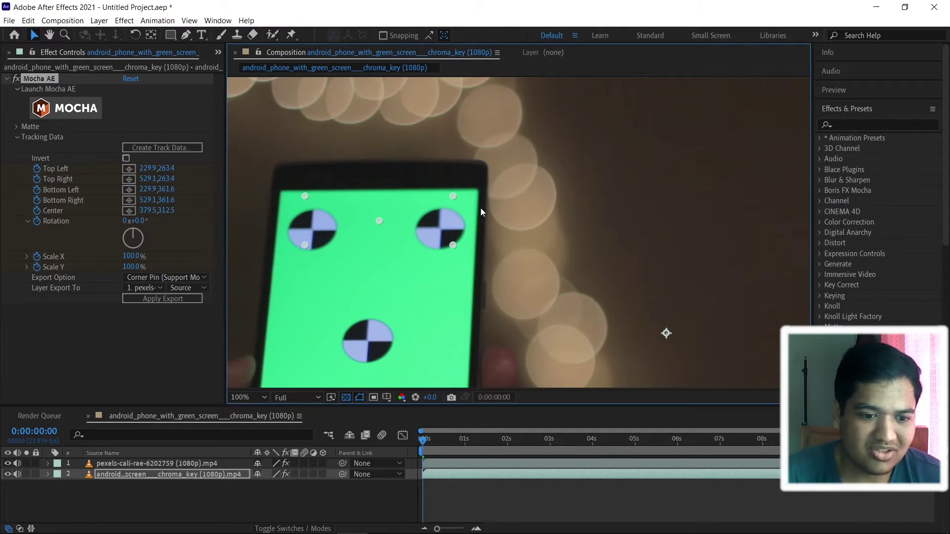
scroll(465, 182, down, 1)
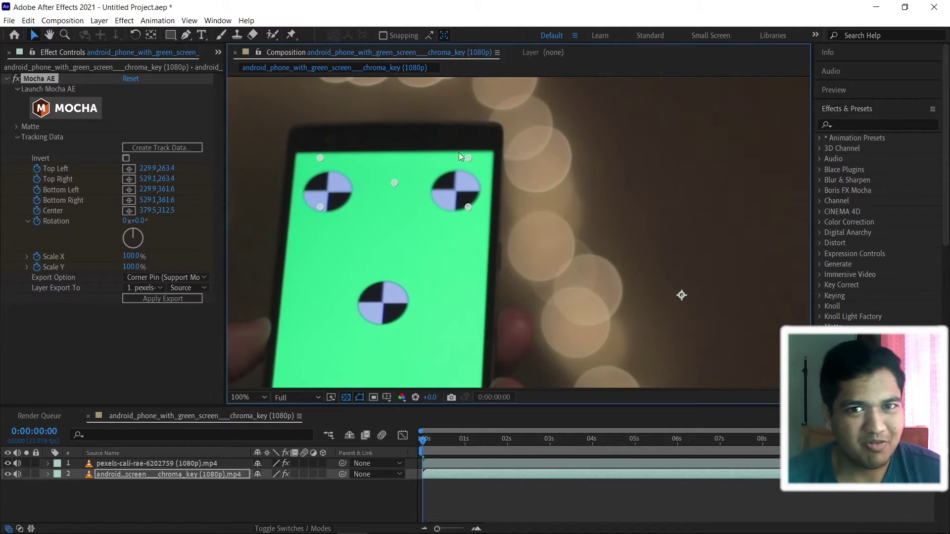
scroll(467, 229, down, 4)
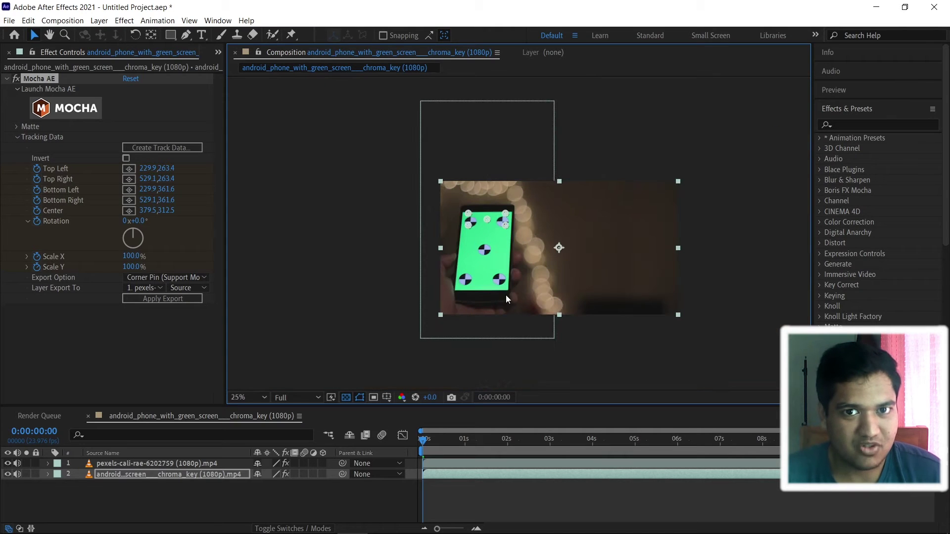
key(space)
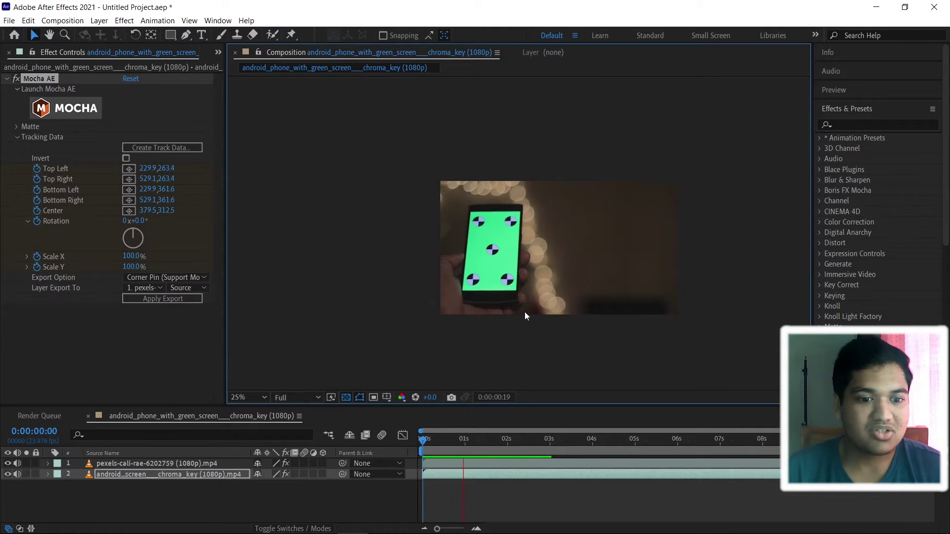
key(space)
drag(534, 436, 408, 429)
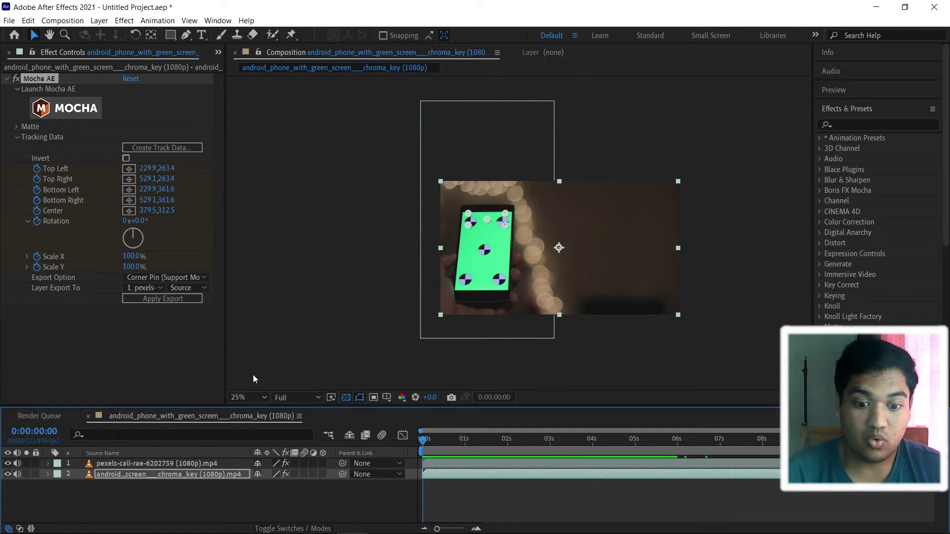
Step: Delete the Mocha AE effect from the phone clip and select the sunset layer
click(52, 78)
key(Delete)
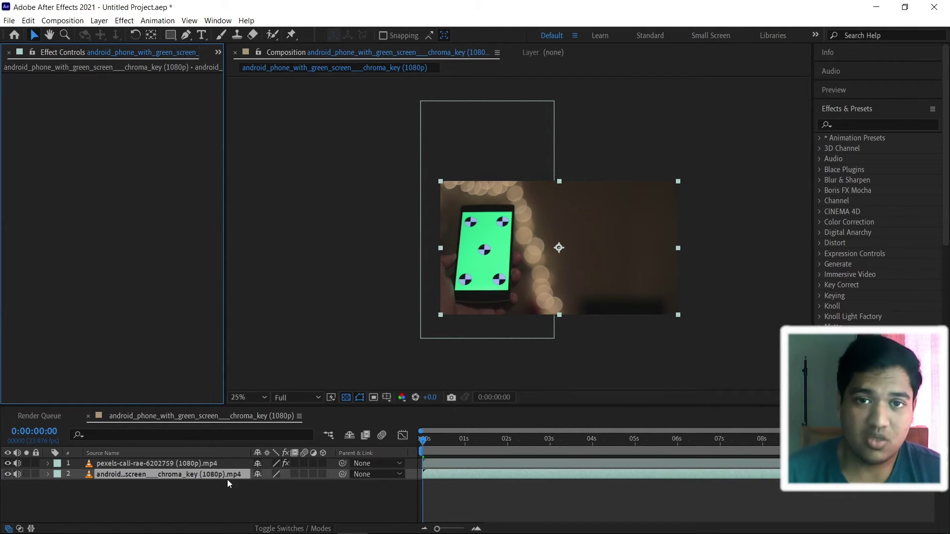
click(174, 462)
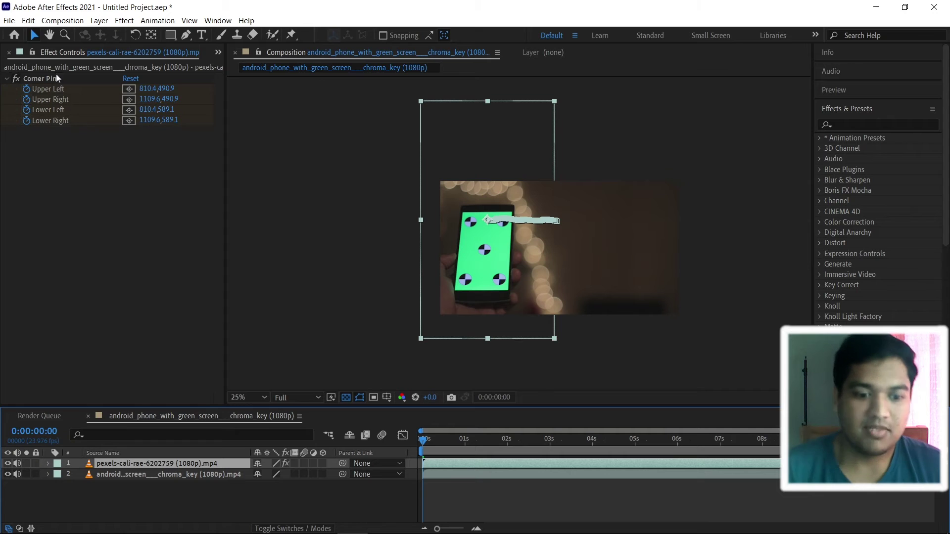
Step: Remove the sunset layer's Corner Pin, reset its transform, and hide it
click(56, 79)
key(Delete)
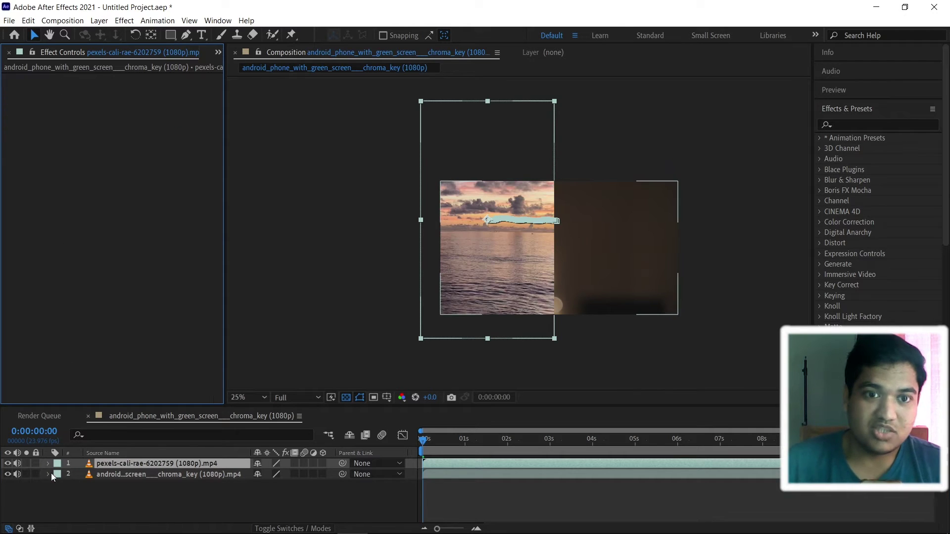
click(47, 464)
click(262, 475)
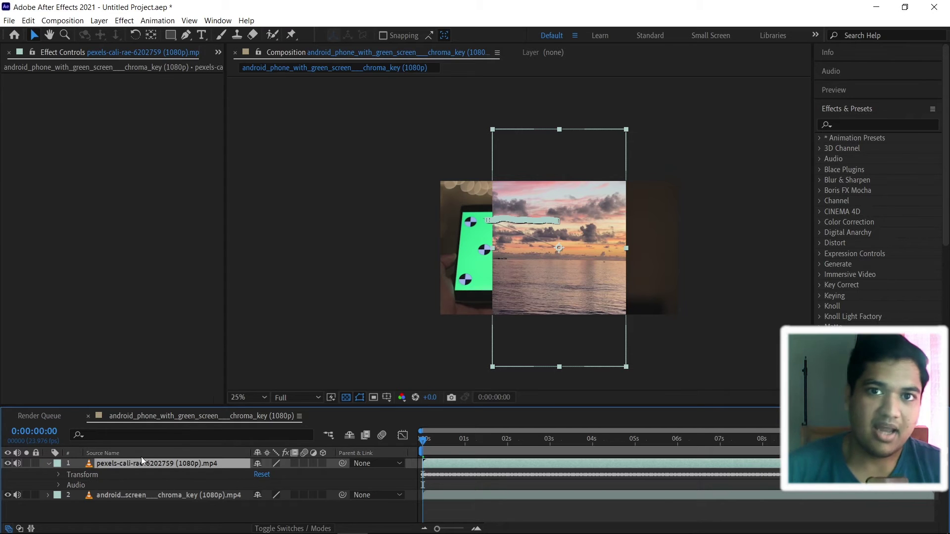
click(147, 471)
Step: Apply a fresh Mocha AE effect to the phone clip via effect search 'moch'
key(ctrl+space)
text(moch)
key(Down)
key(Return)
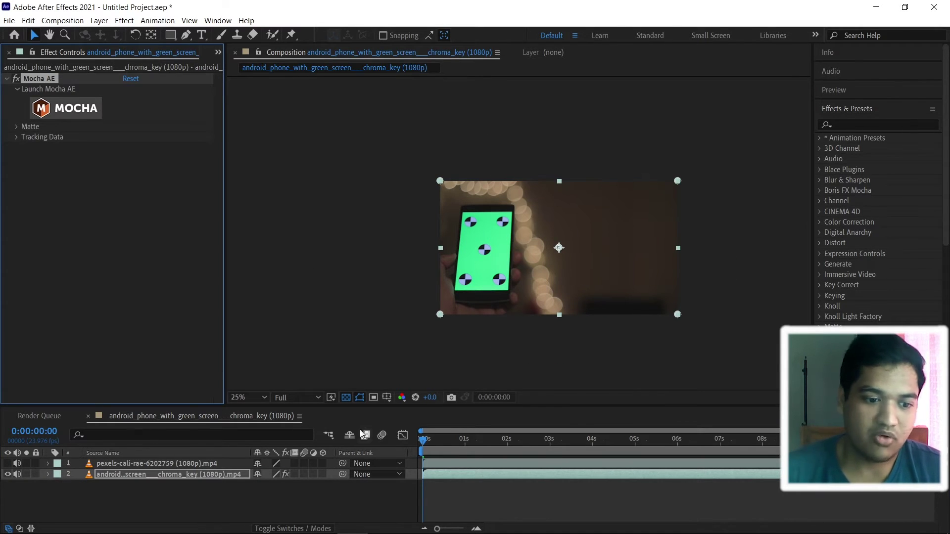
Step: Launch Mocha, zoom in on the phone, play the clip, and return to frame 0
click(67, 109)
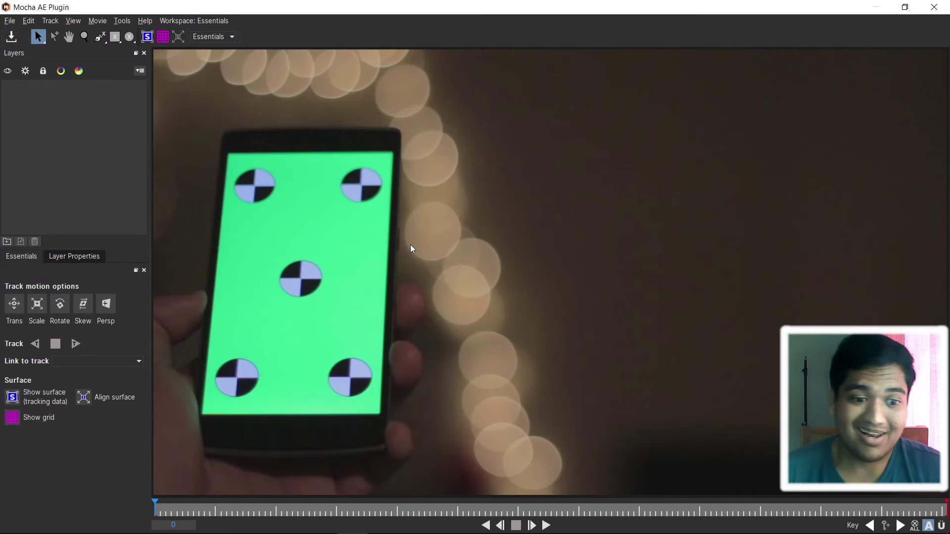
key(z)
mouse_move(396, 217)
mouse_down()
mouse_move(390, 277)
mouse_move(373, 274)
mouse_move(385, 212)
mouse_up()
key(s)
key(space)
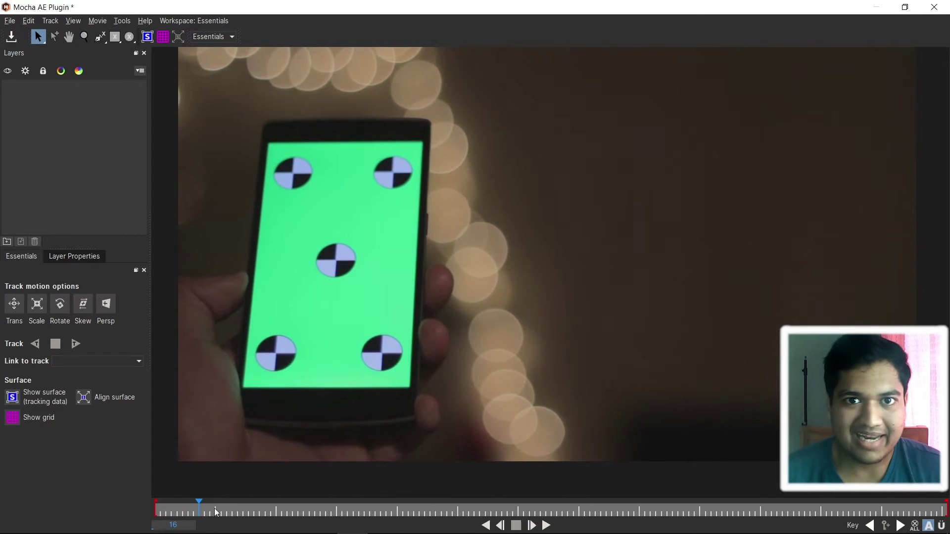
drag(198, 508, 141, 502)
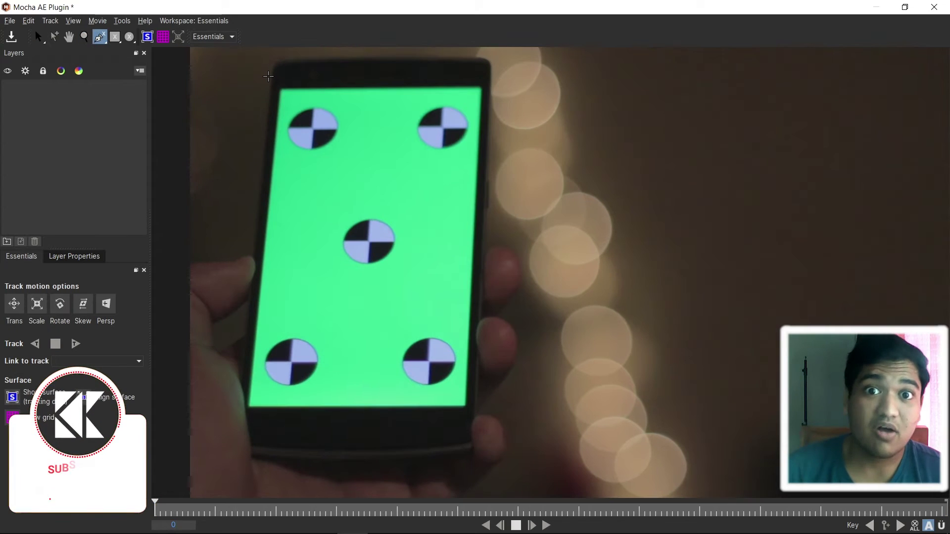
Step: Outline the phone with a closed four-corner spline shape on the first frame
click(268, 76)
click(497, 74)
click(509, 158)
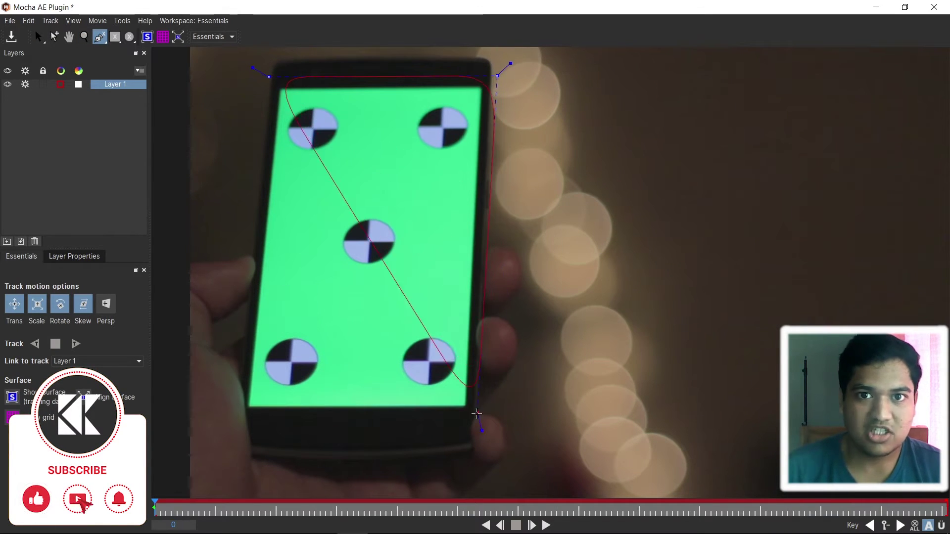
click(479, 417)
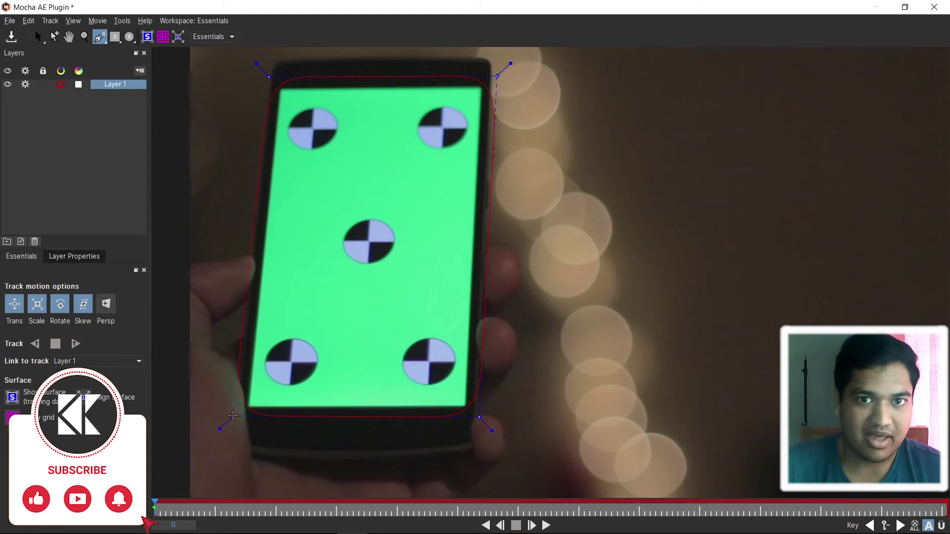
click(230, 416)
right_click(230, 415)
key(s)
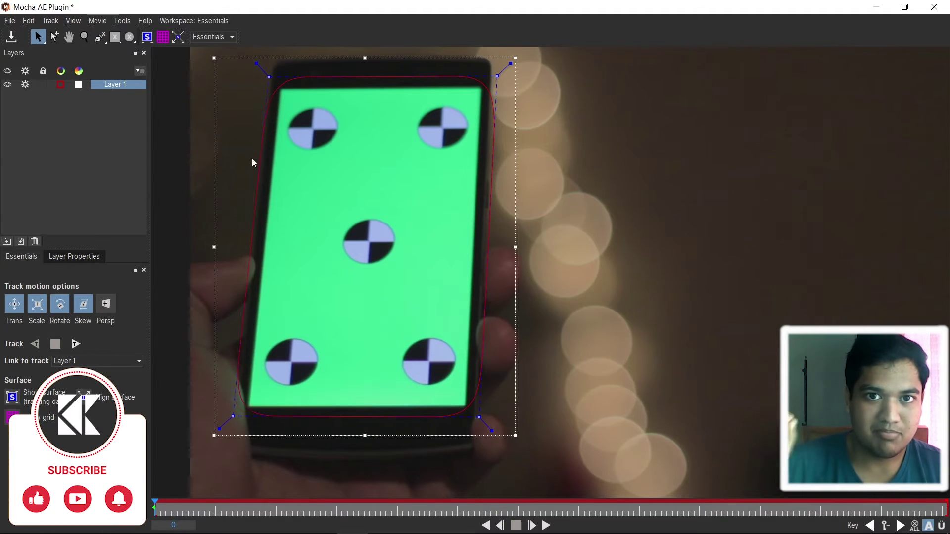
Step: Adjust the tangents at all four outline corners to sharpen them
drag(256, 61, 253, 60)
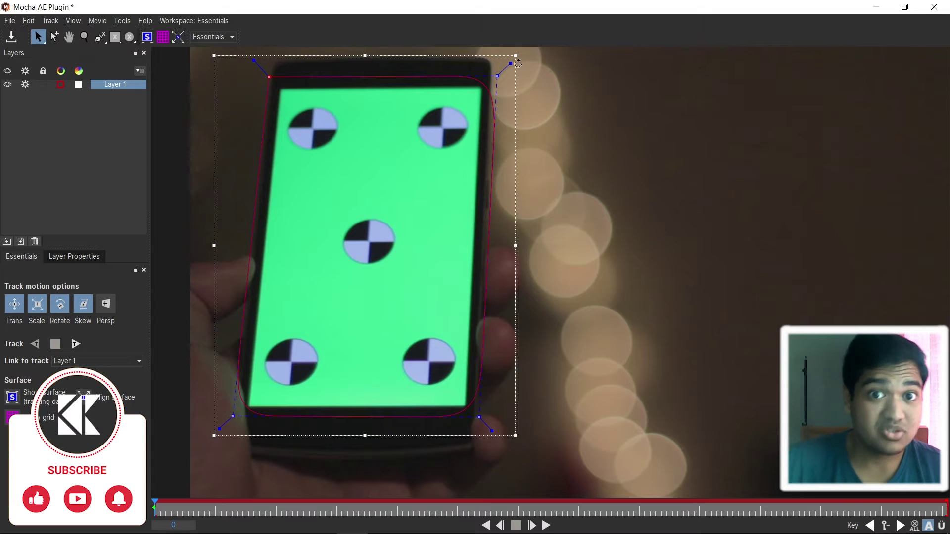
drag(510, 65, 513, 60)
drag(496, 434, 504, 437)
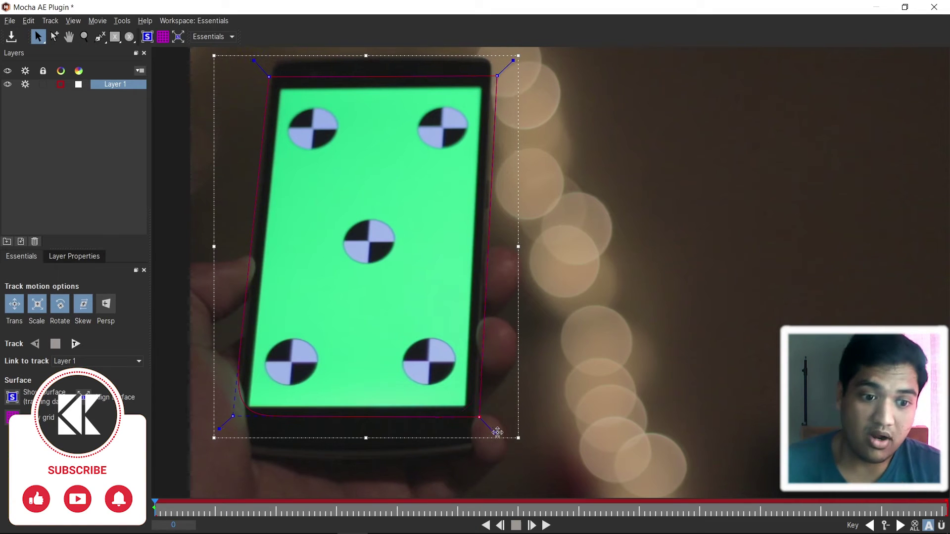
drag(219, 428, 214, 435)
Step: Show the surface with its grid and pin its four corners to the phone screen's corners
click(154, 37)
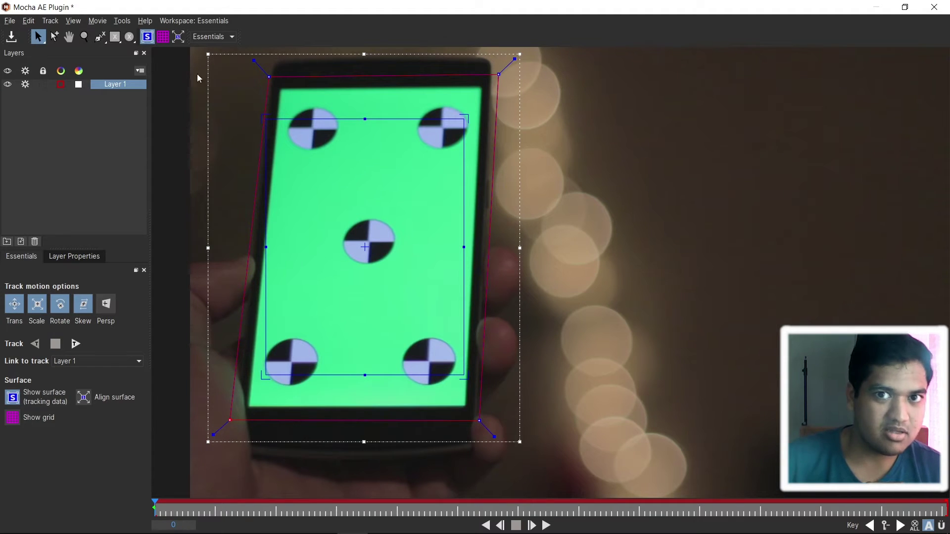
click(163, 38)
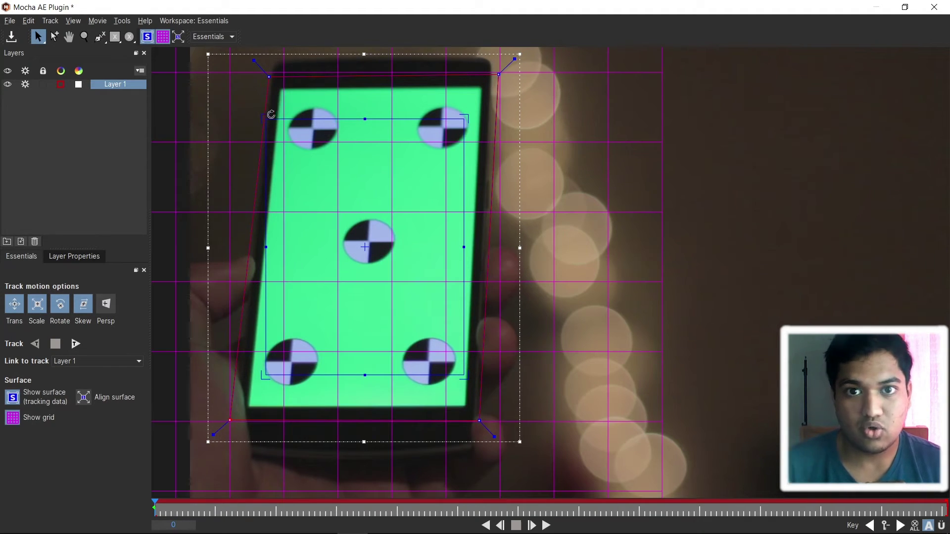
drag(267, 120, 280, 88)
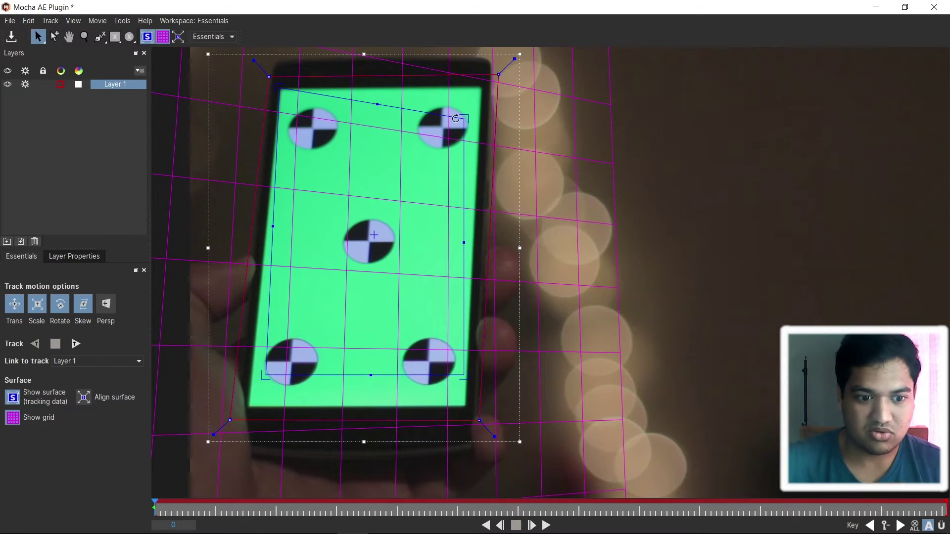
drag(463, 118, 481, 86)
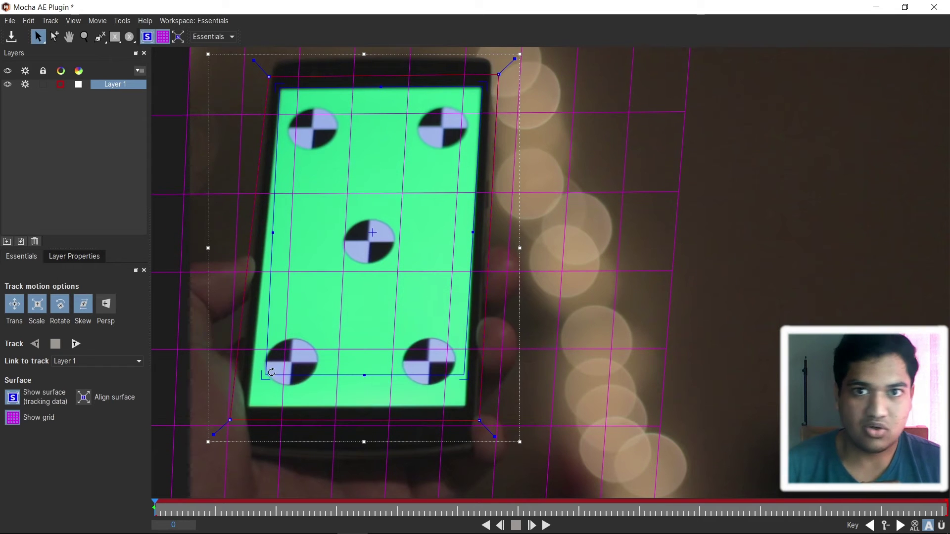
drag(265, 373, 249, 404)
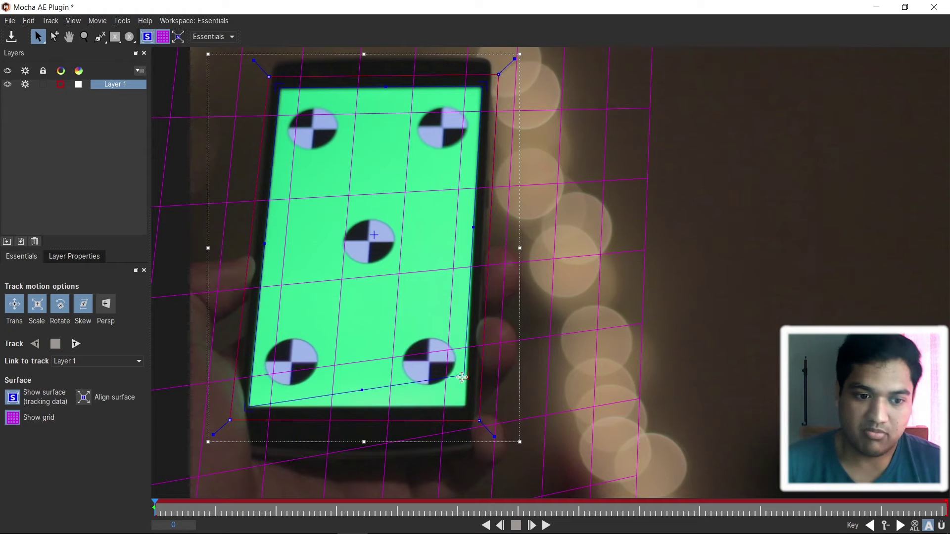
drag(462, 377, 463, 409)
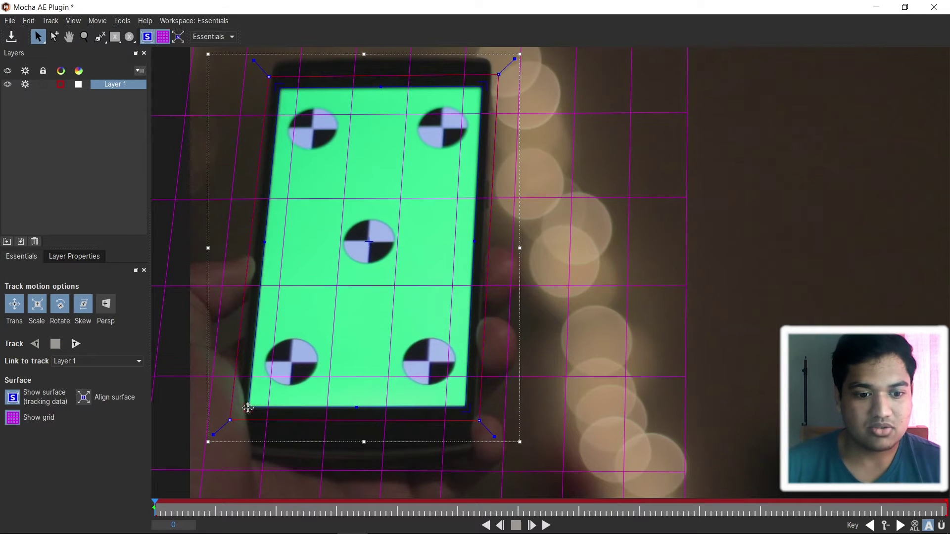
Step: Switch back to the Select tool, track Layer 1 forward through the clip, and save the Mocha project
drag(560, 238, 527, 385)
drag(546, 239, 583, 188)
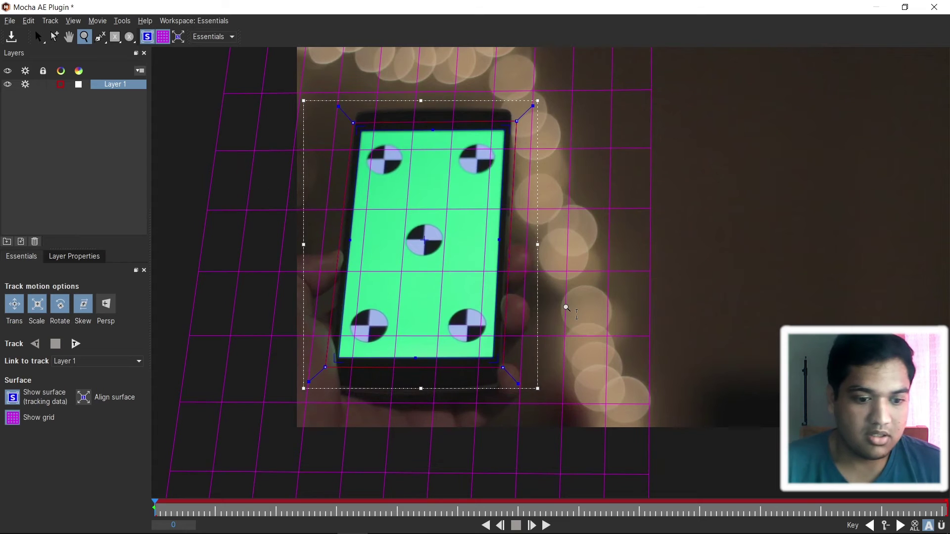
key(s)
click(76, 344)
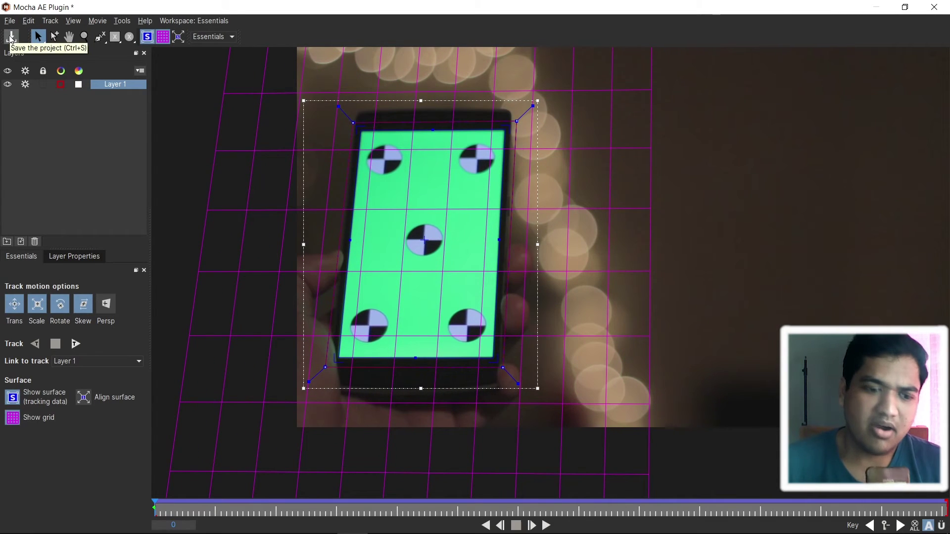
click(11, 37)
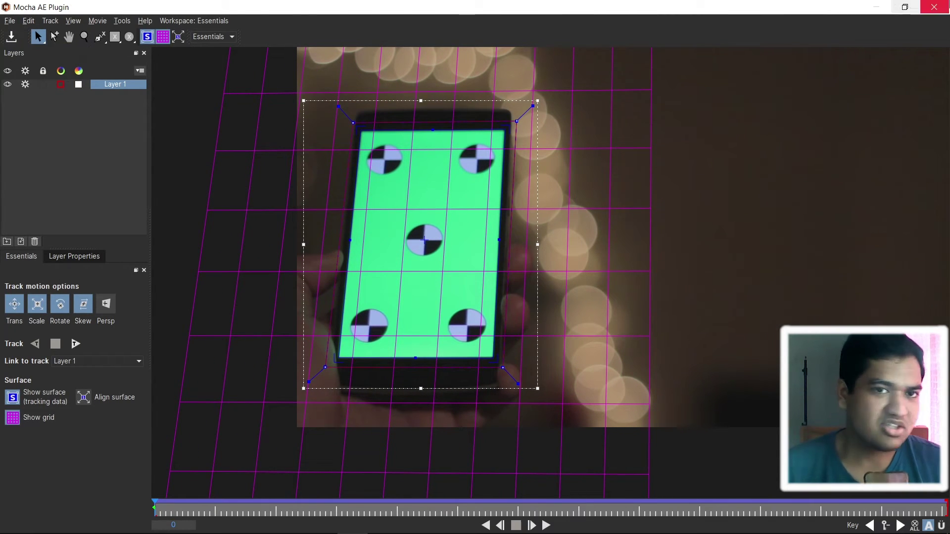
Step: Back in After Effects, create track data from Layer 1, unhide the sunset layer, view at 50%
click(934, 7)
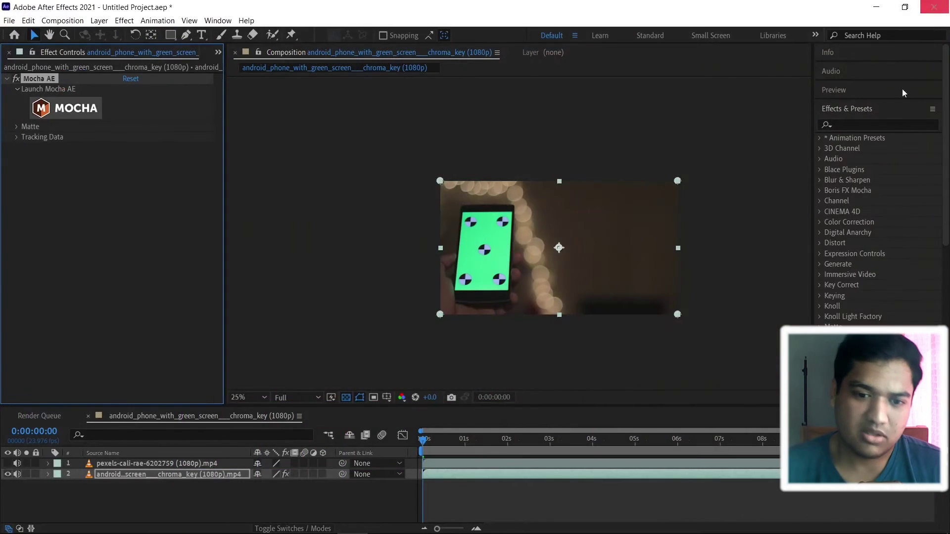
click(16, 137)
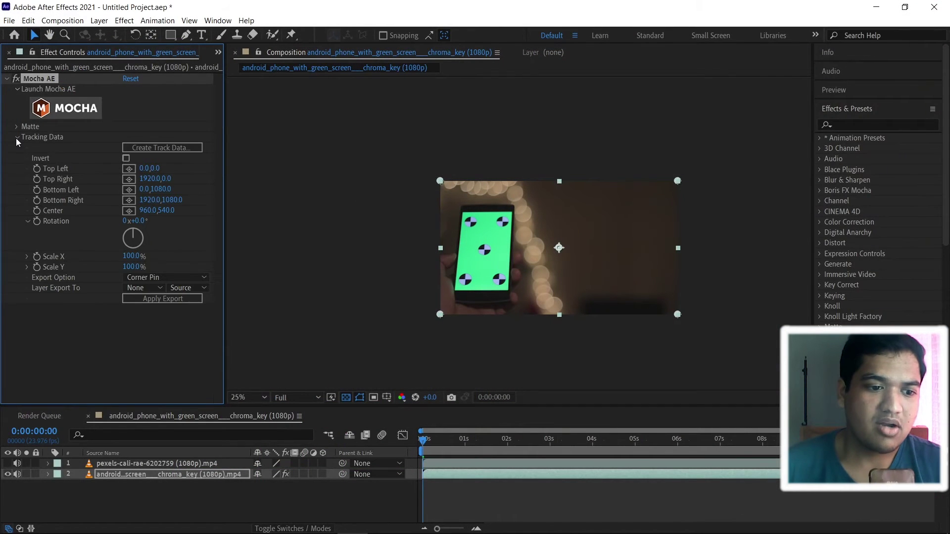
click(137, 149)
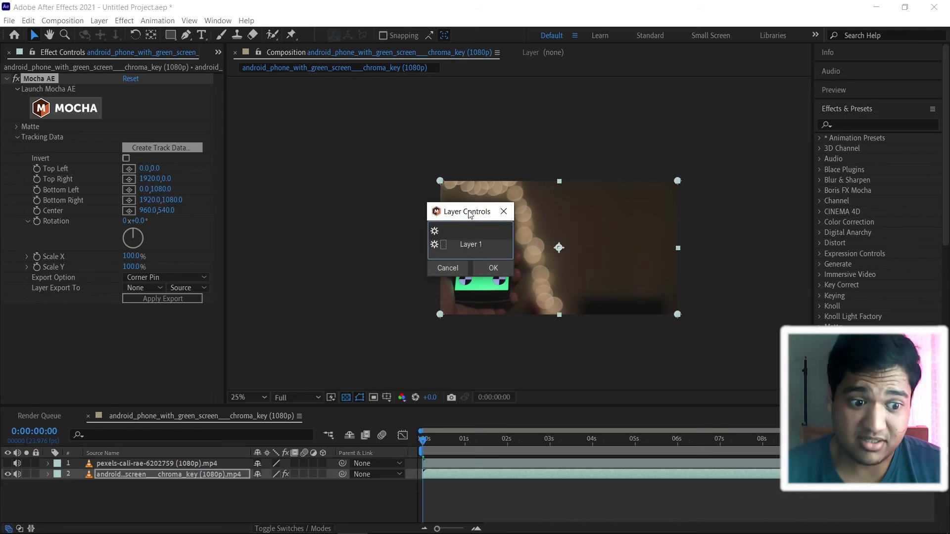
click(480, 244)
click(490, 267)
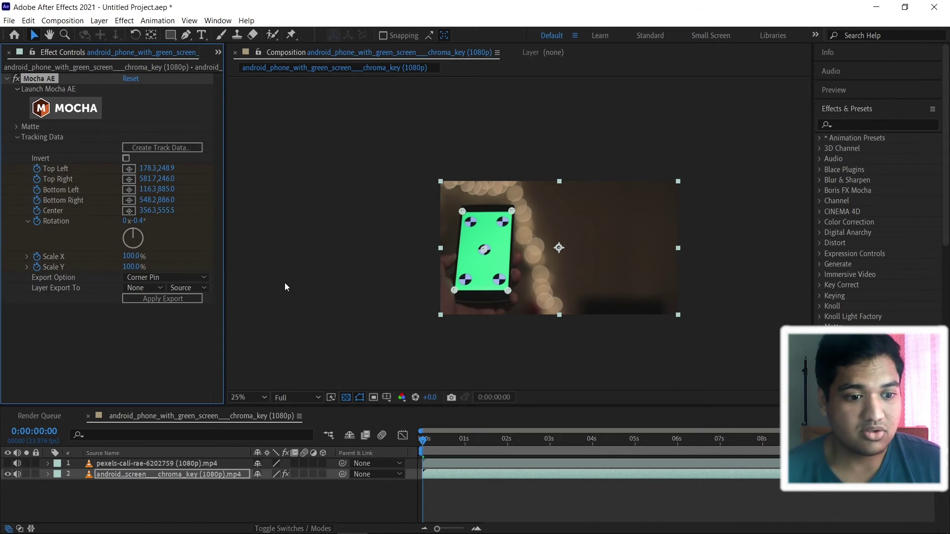
click(8, 464)
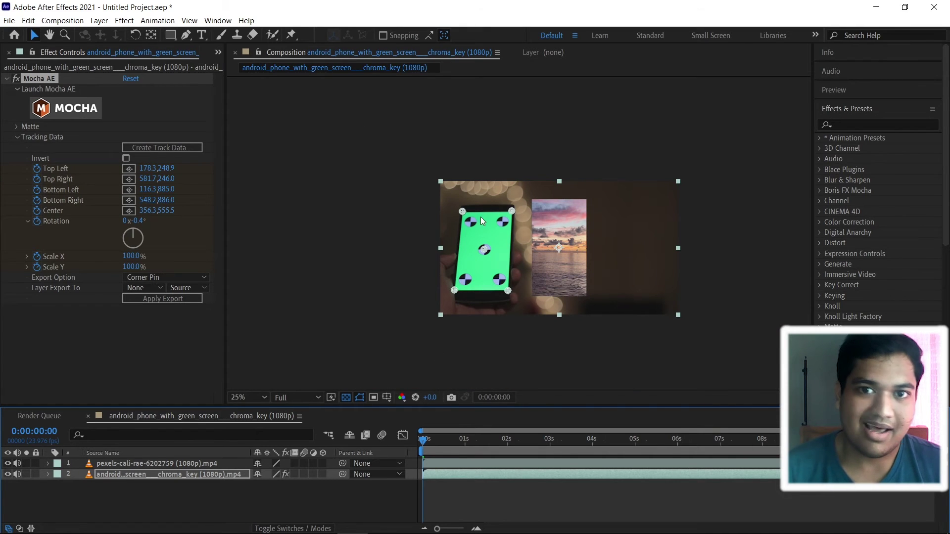
key(period)
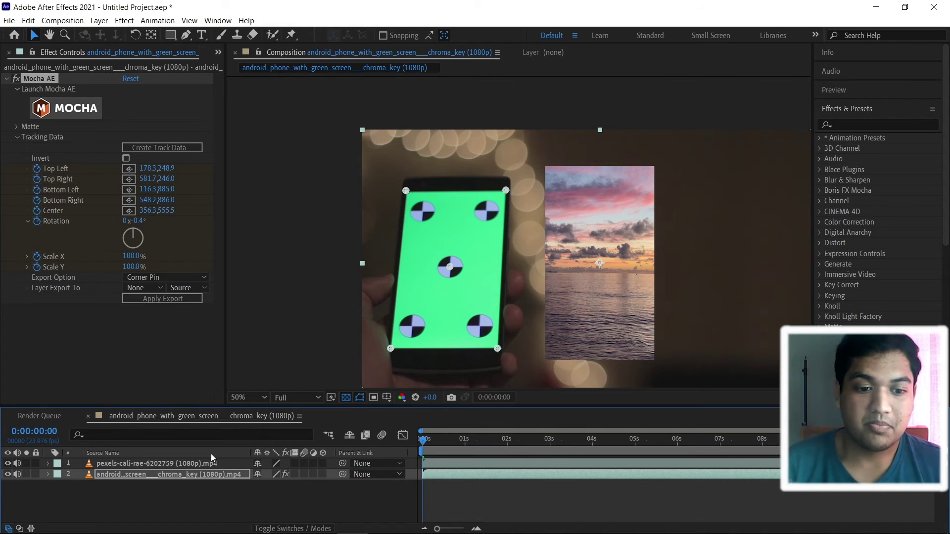
Step: Pre-compose the sunset layer, moving all attributes into the new composition
click(168, 463)
right_click(168, 463)
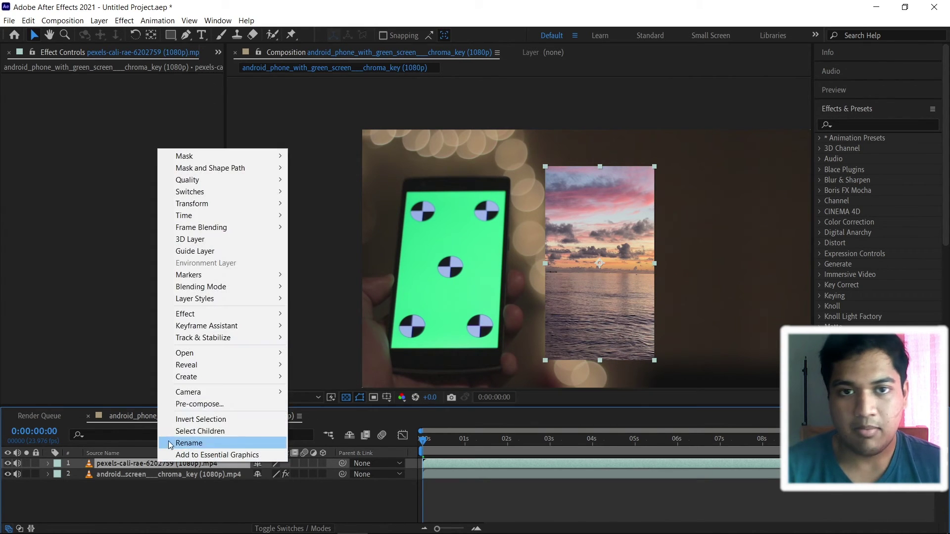
click(188, 404)
click(377, 268)
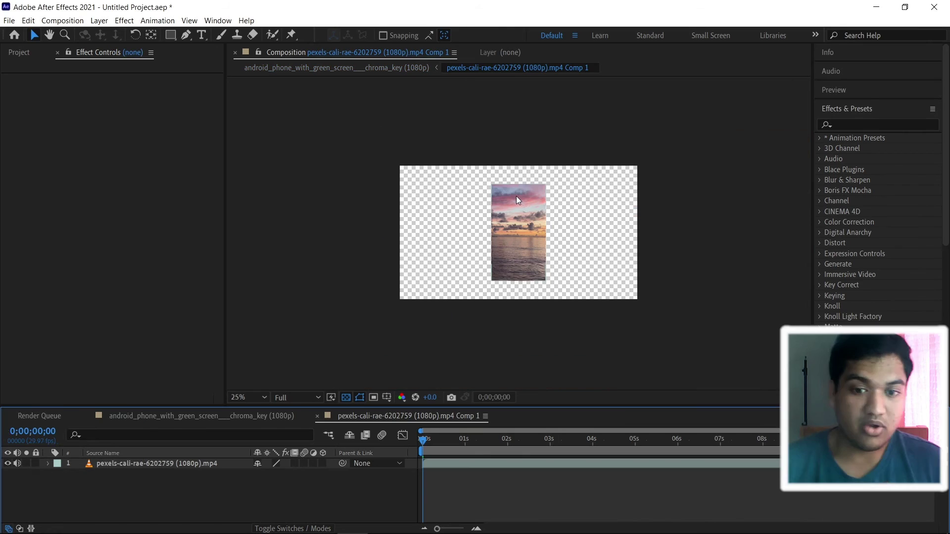
Step: Fit the sunset video to the precomp frame and view it at 50%
click(170, 463)
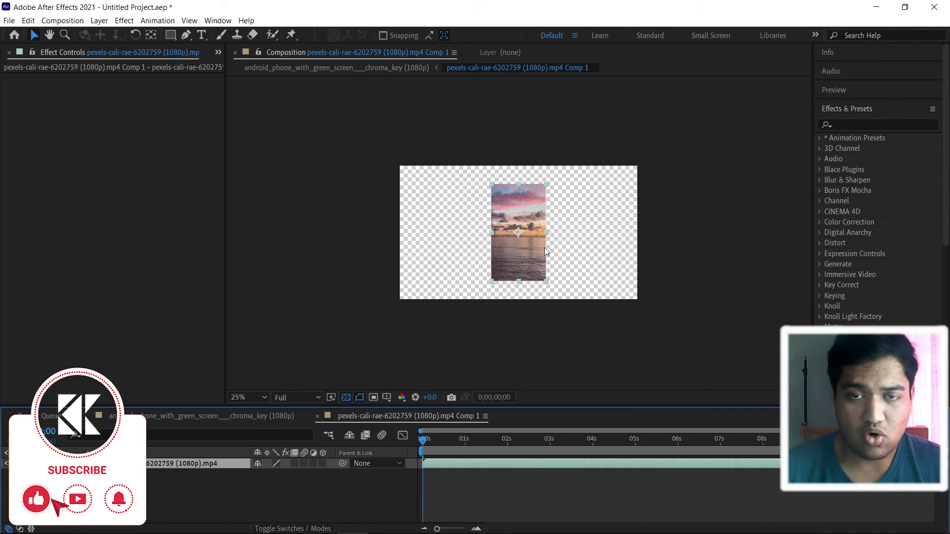
key(ctrl+alt+f)
key(period)
key(period)
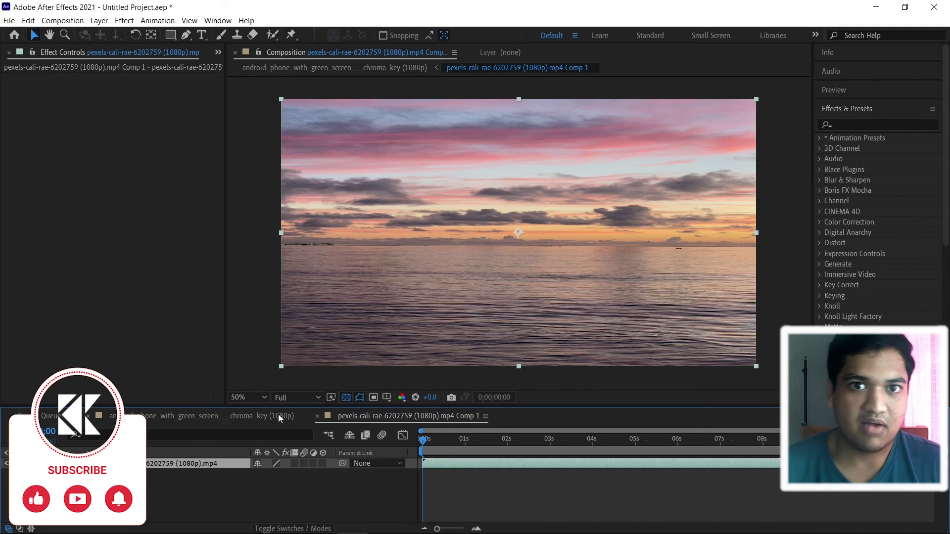
Step: From the phone layer, apply a Corner Pin (Support Motion Blur) export onto the sunset precomp
click(259, 417)
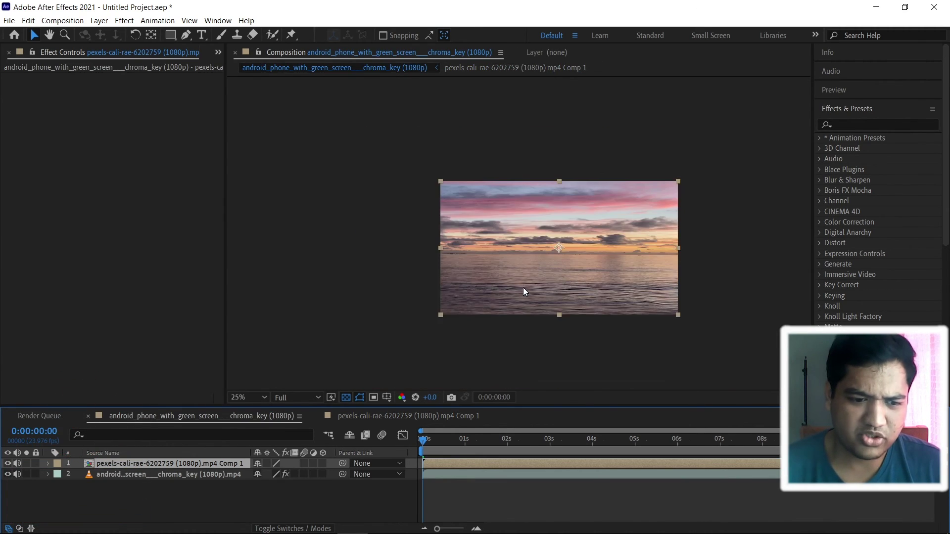
click(126, 473)
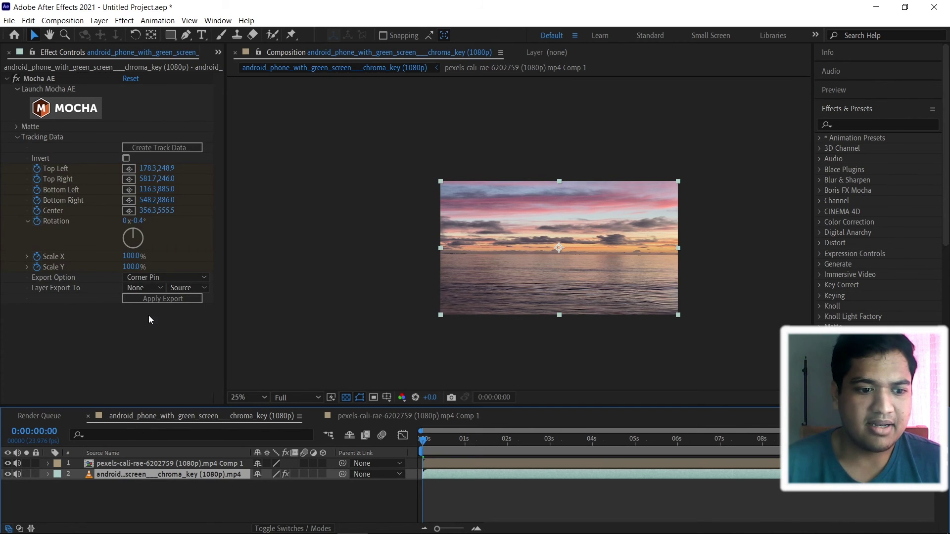
click(148, 278)
click(155, 289)
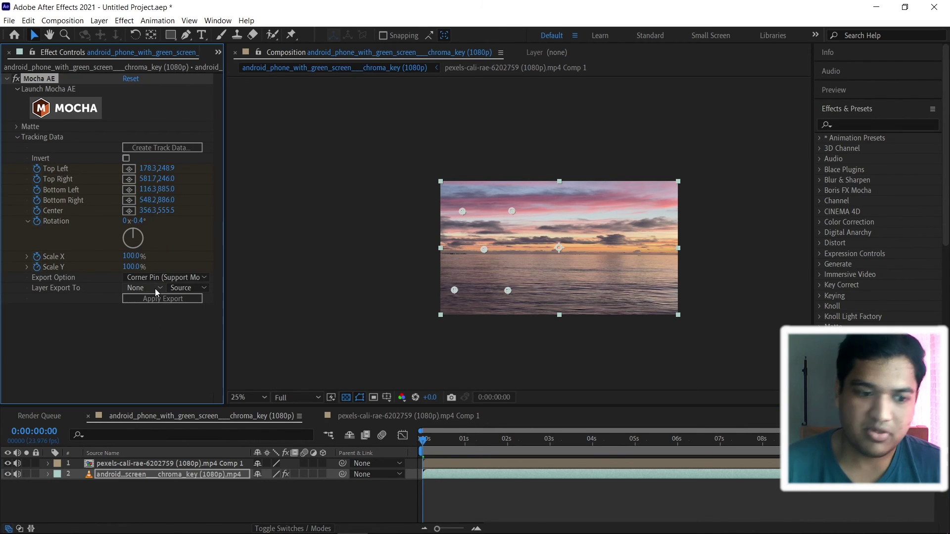
click(155, 289)
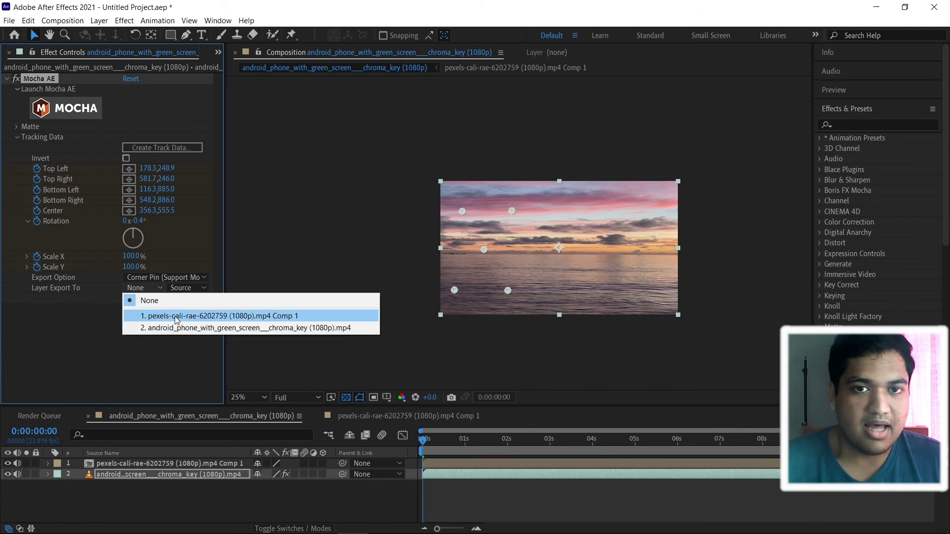
click(150, 316)
click(157, 299)
scroll(482, 280, up, 1)
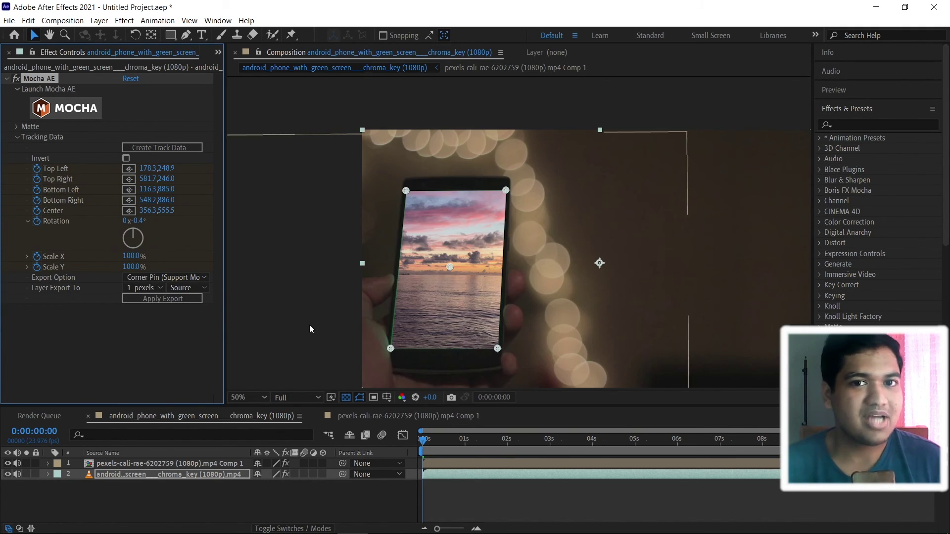
key(space)
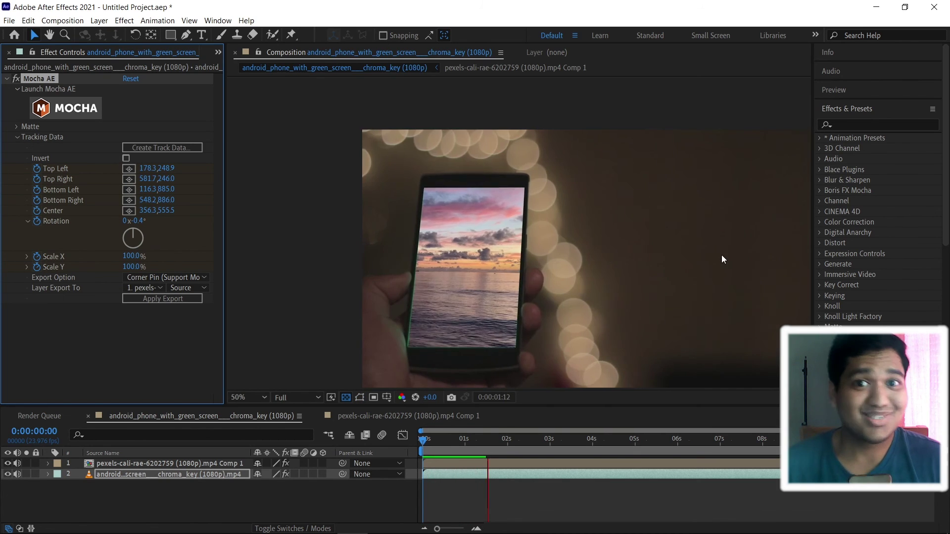
click(19, 463)
key(space)
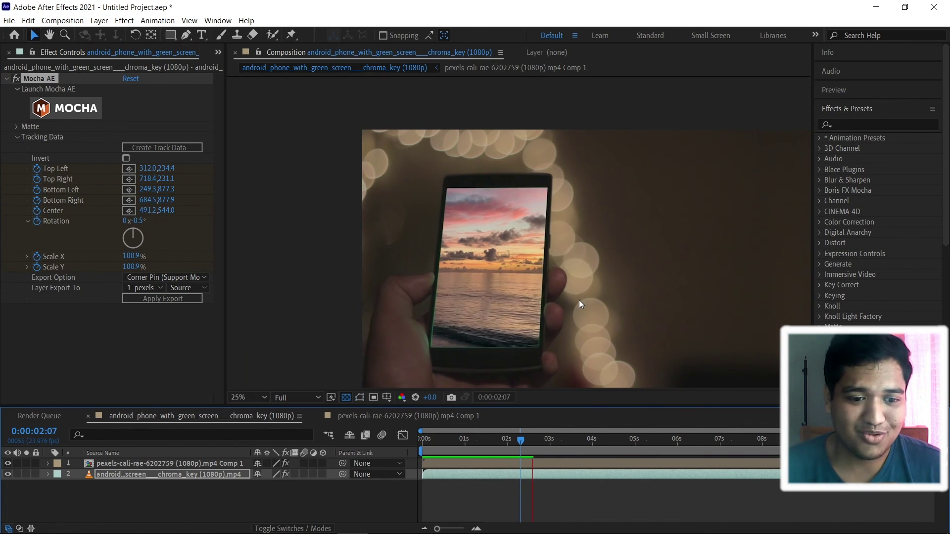
scroll(578, 300, down, 2)
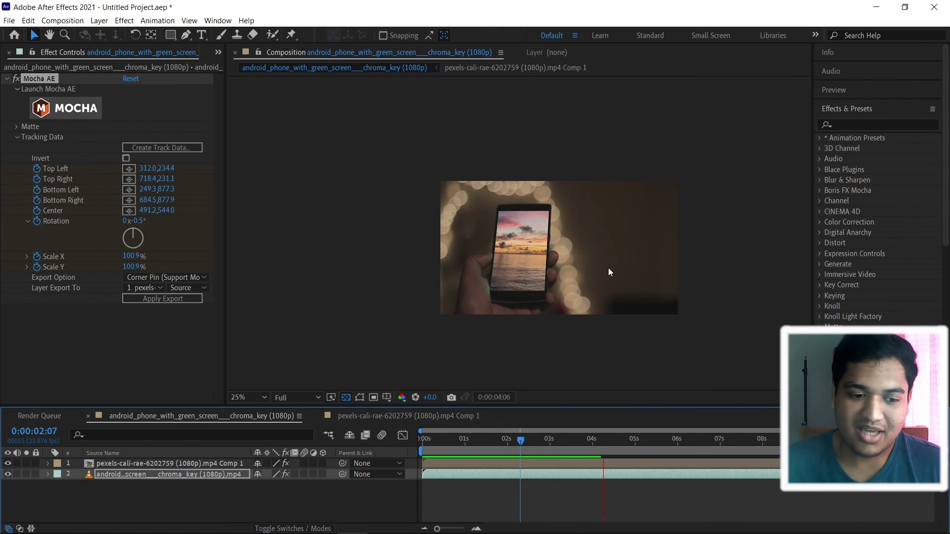
key(space)
scroll(570, 303, up, 2)
scroll(558, 286, down, 2)
scroll(562, 265, up, 1)
scroll(528, 289, down, 1)
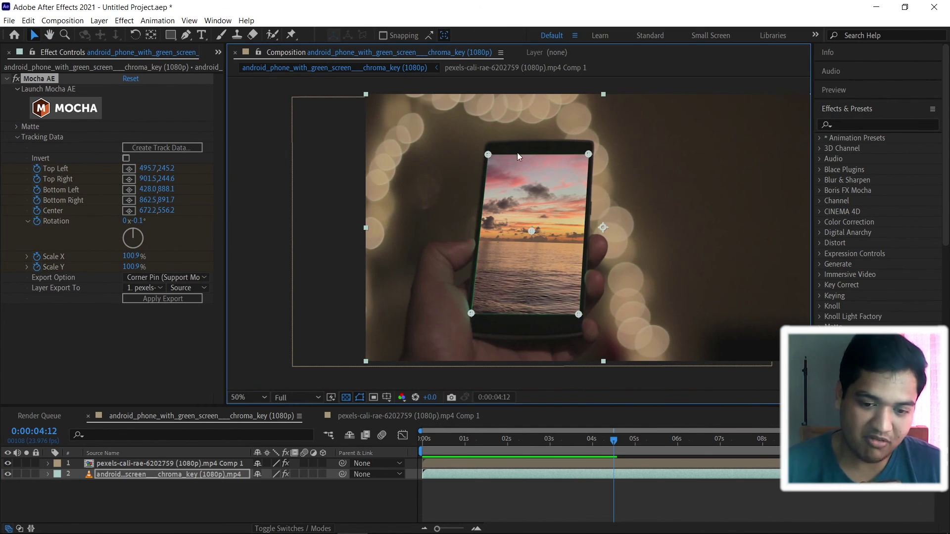